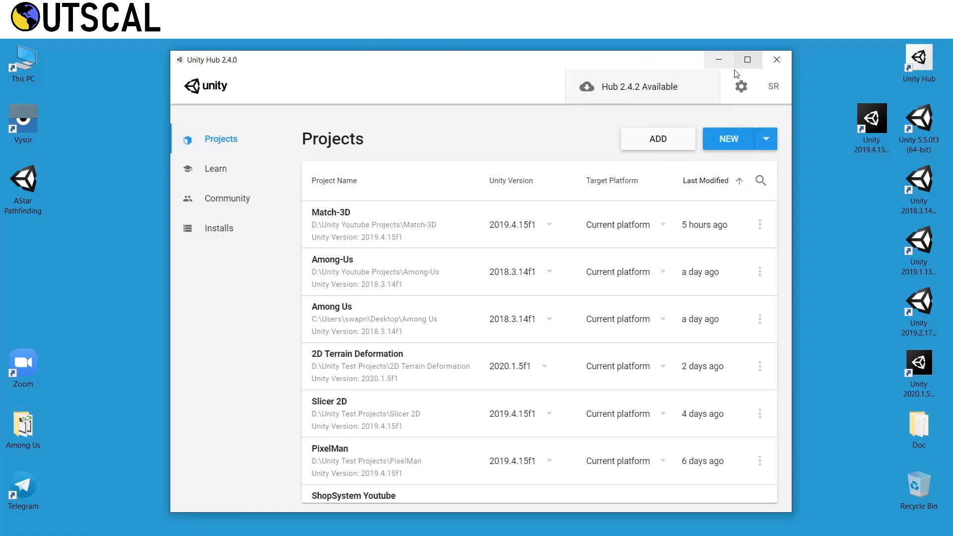
- Start a new project with the 2D template, named 'Amung US Game', located in the Desktop folder
click(733, 142)
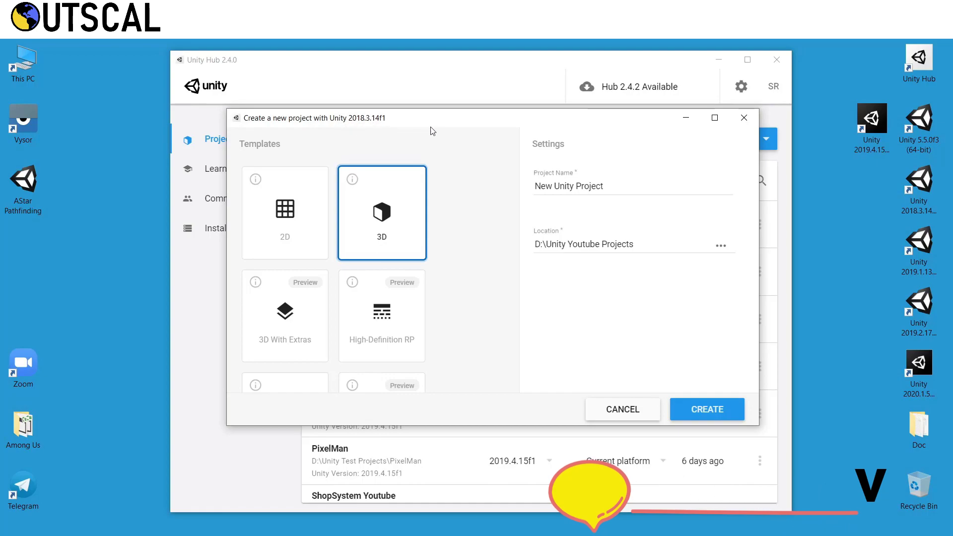
key(Left)
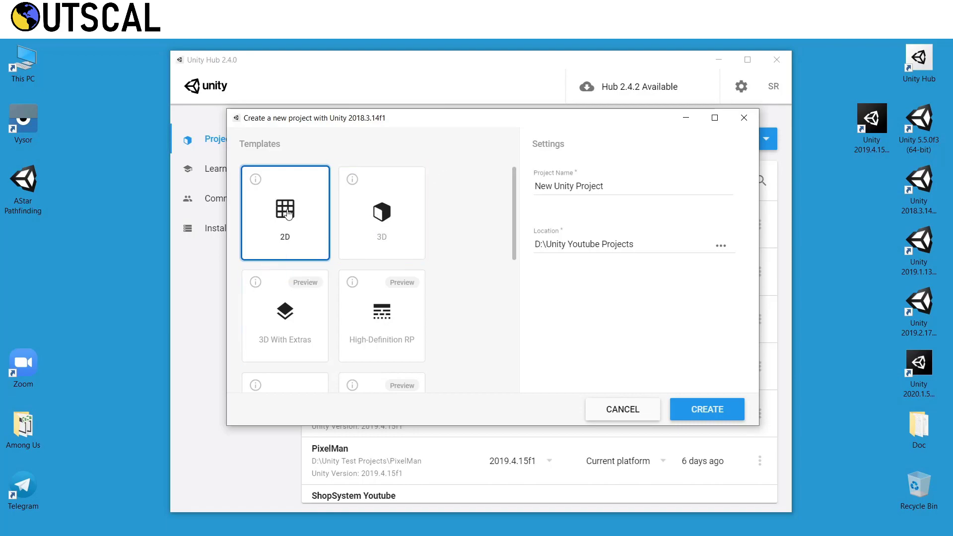
triple_click(614, 187)
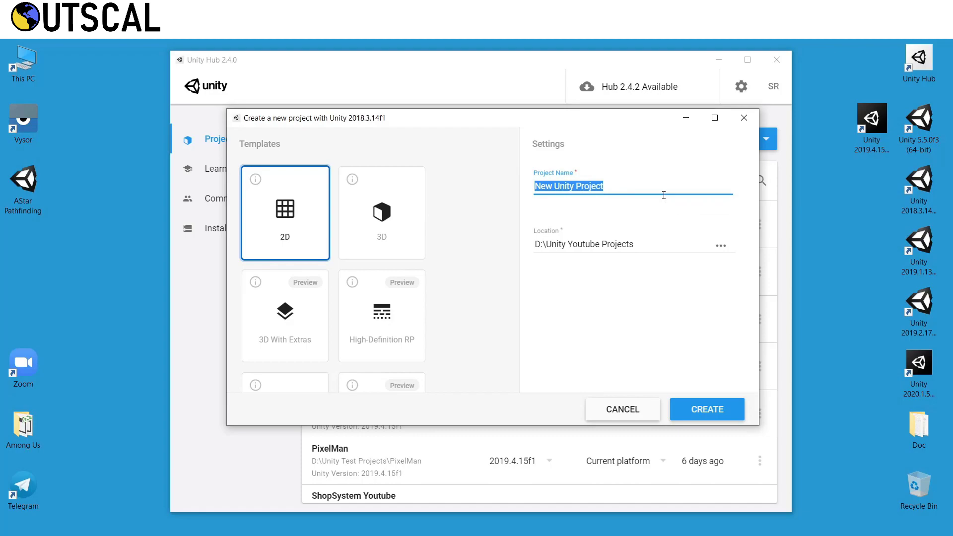
text(Amung U)
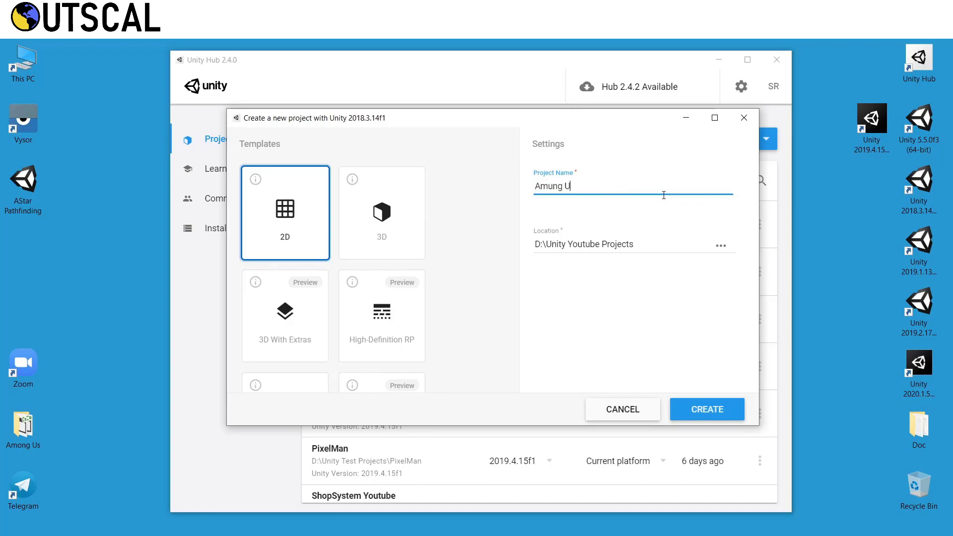
text(S  Game)
click(720, 246)
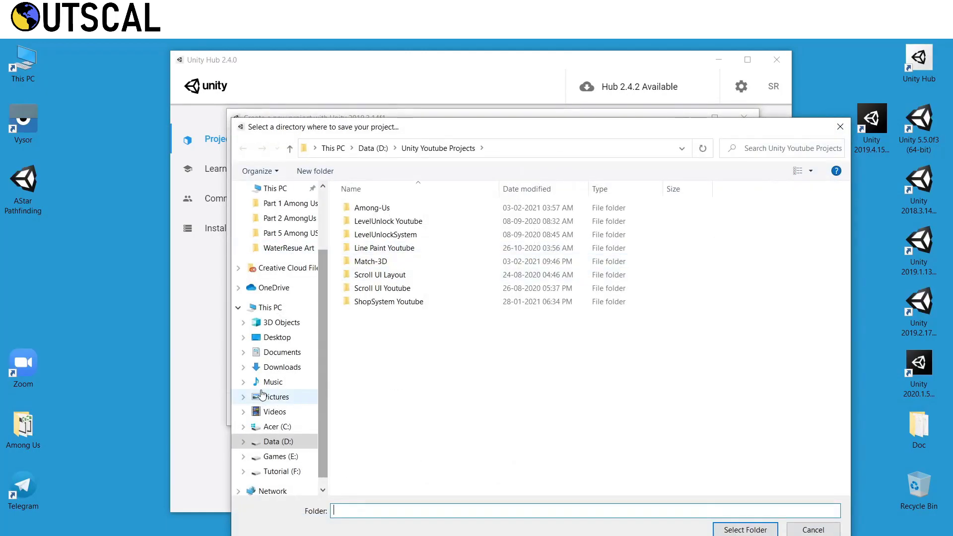
click(270, 337)
click(734, 529)
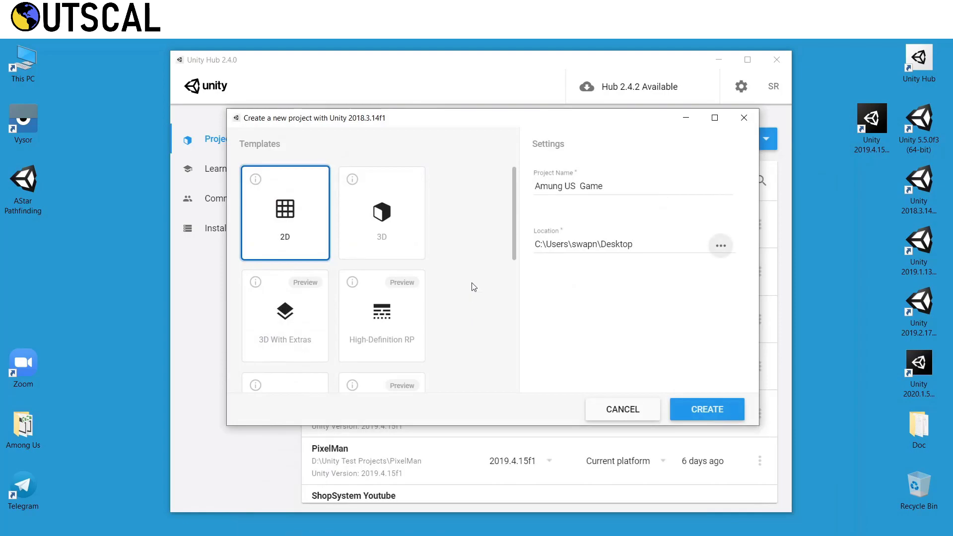
- Create the project, then make the Project panel taller and reorder the Scene view tab
click(723, 418)
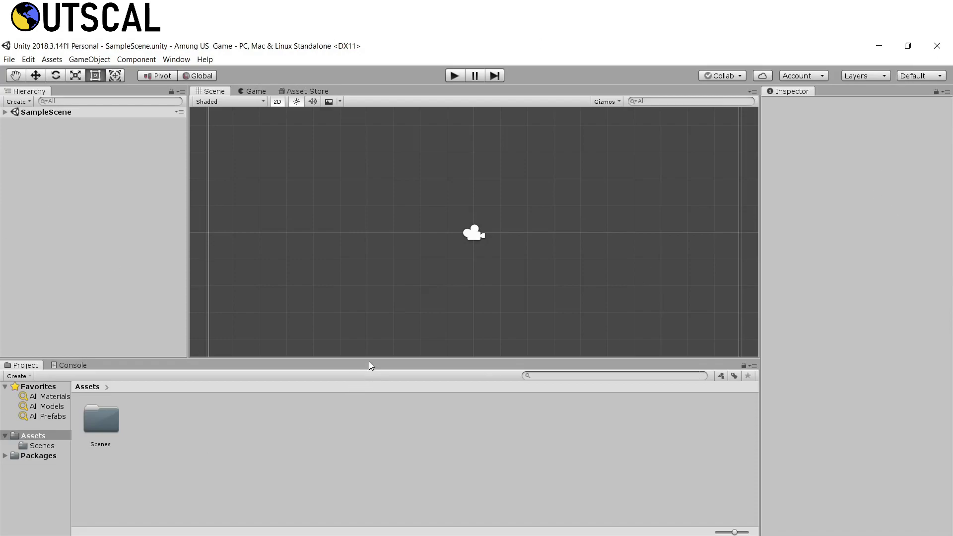
drag(371, 361, 369, 336)
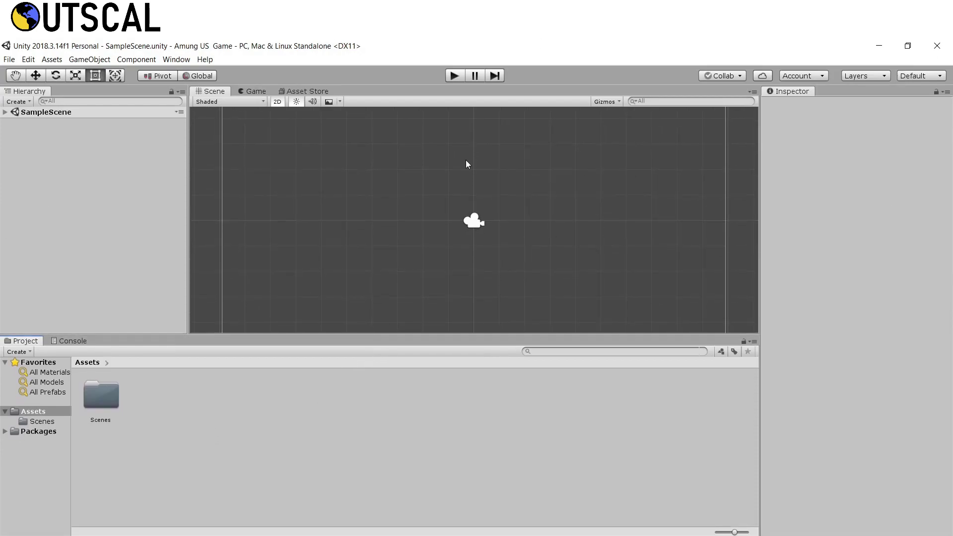
drag(221, 96, 251, 92)
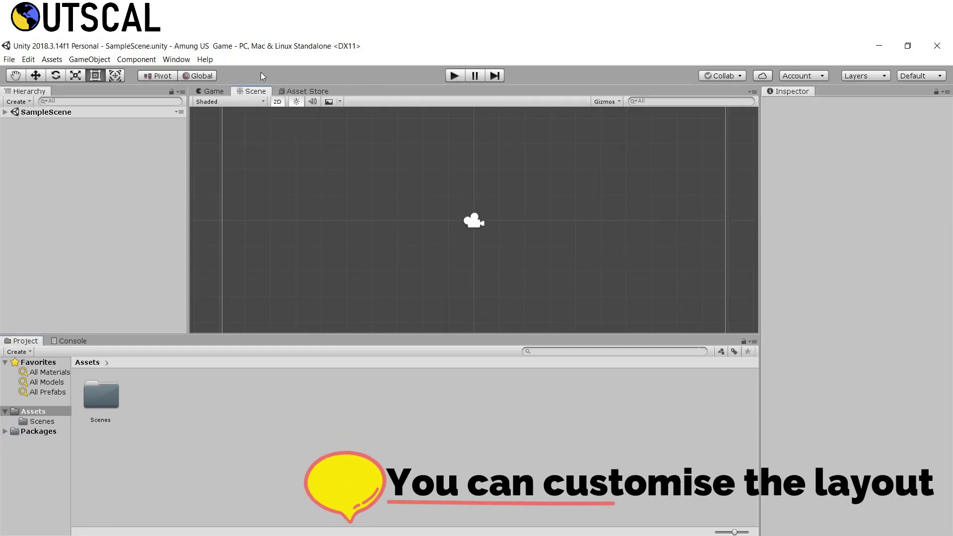
- Close the Asset Store tab from its panel options menu
click(307, 91)
click(752, 92)
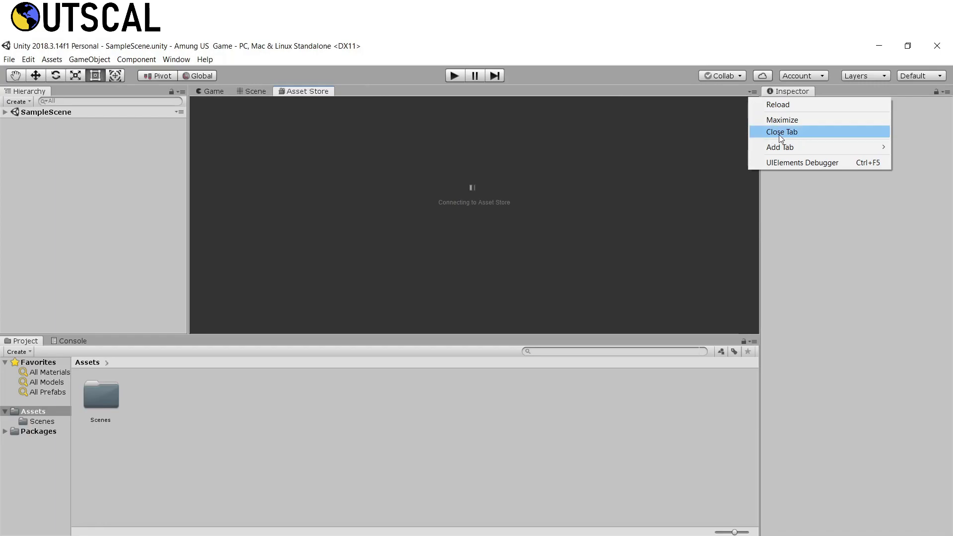
click(797, 133)
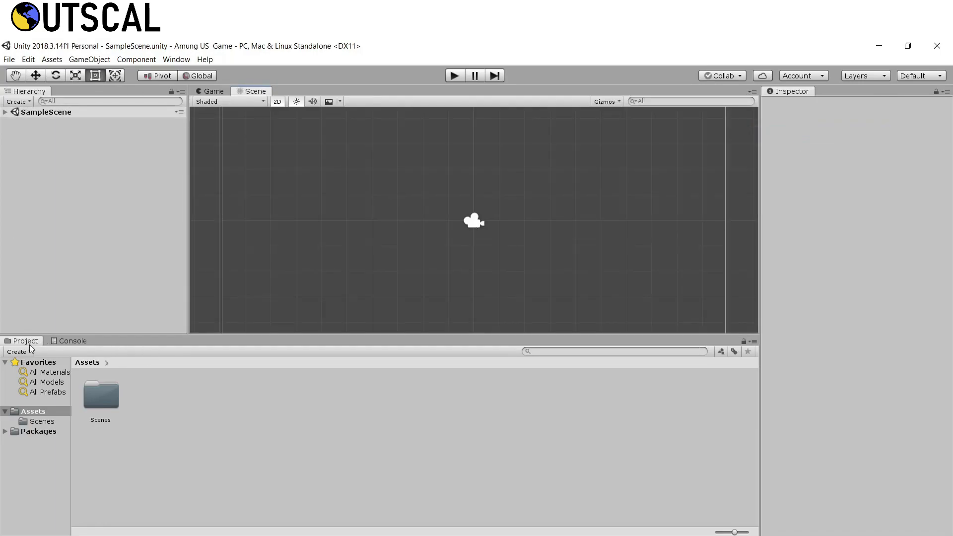
- Dock Project beside the Scene view, Hierarchy next to Project, Console with Inspector, and list-view Project assets
drag(17, 346, 694, 164)
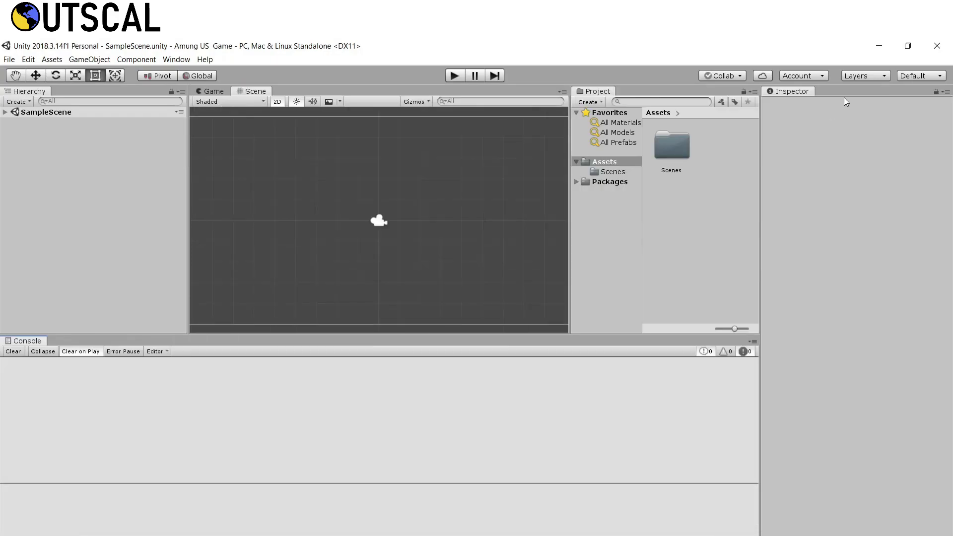
drag(28, 91, 642, 285)
drag(23, 406, 844, 92)
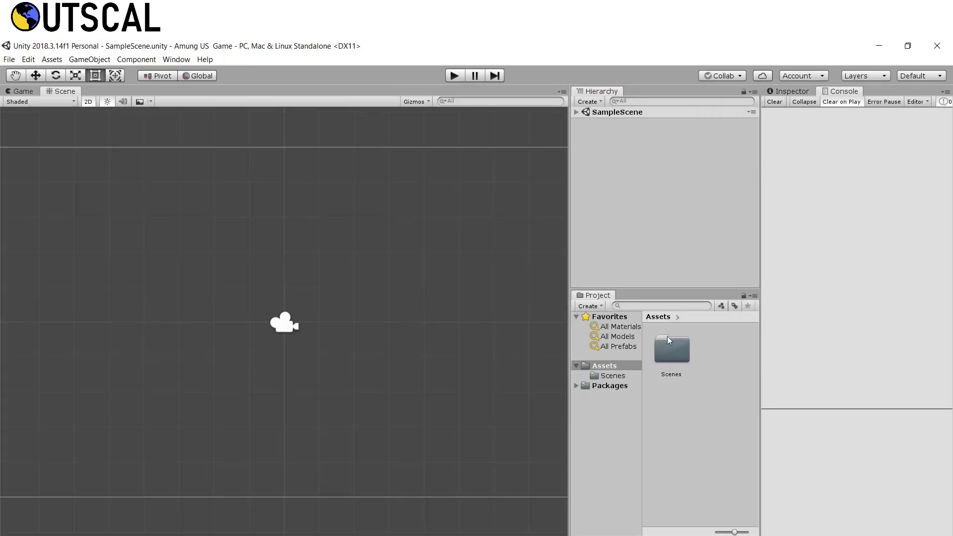
drag(733, 532, 717, 532)
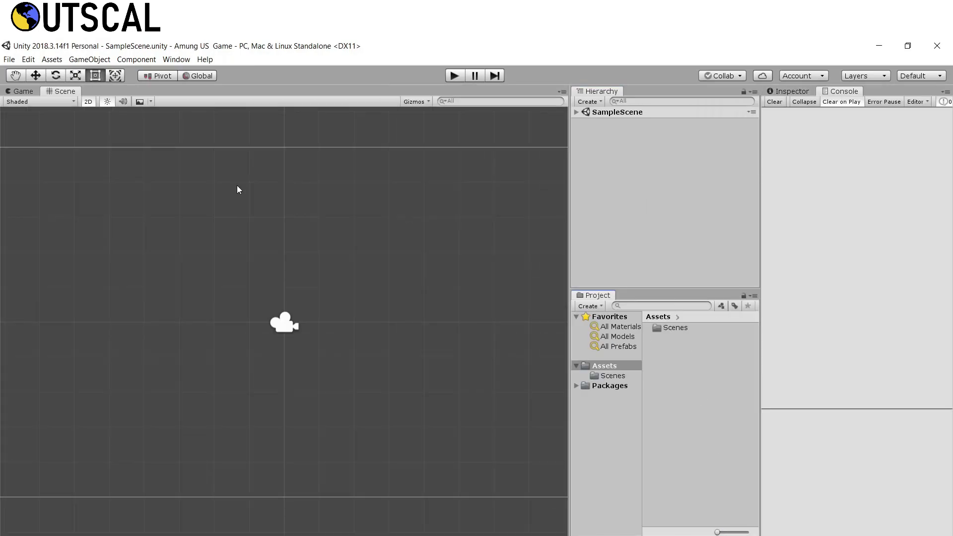
- Dock the Game view below the Scene view, enlarge it, and widen the Project folder tree
click(22, 92)
drag(23, 91, 322, 435)
drag(326, 389, 327, 303)
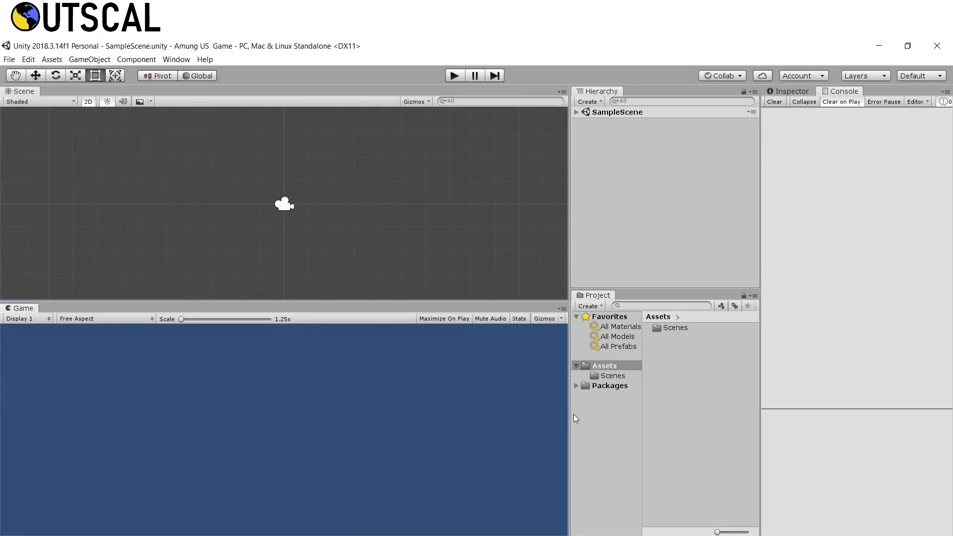
drag(570, 418, 553, 422)
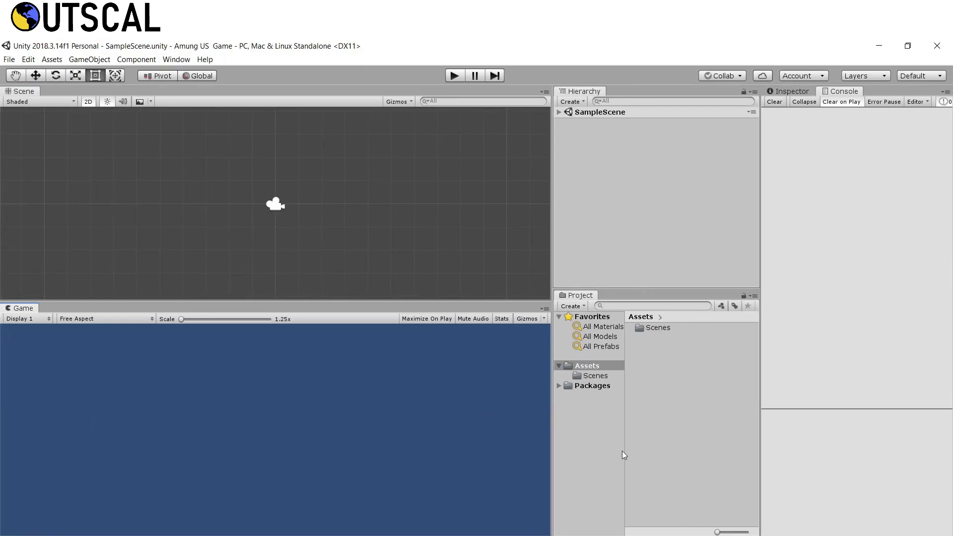
drag(626, 453, 651, 453)
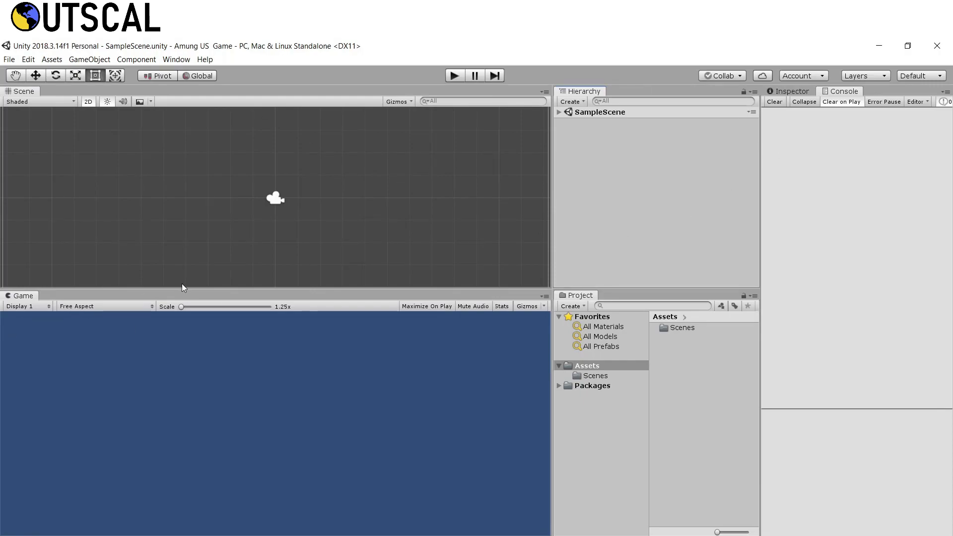
drag(180, 288, 184, 266)
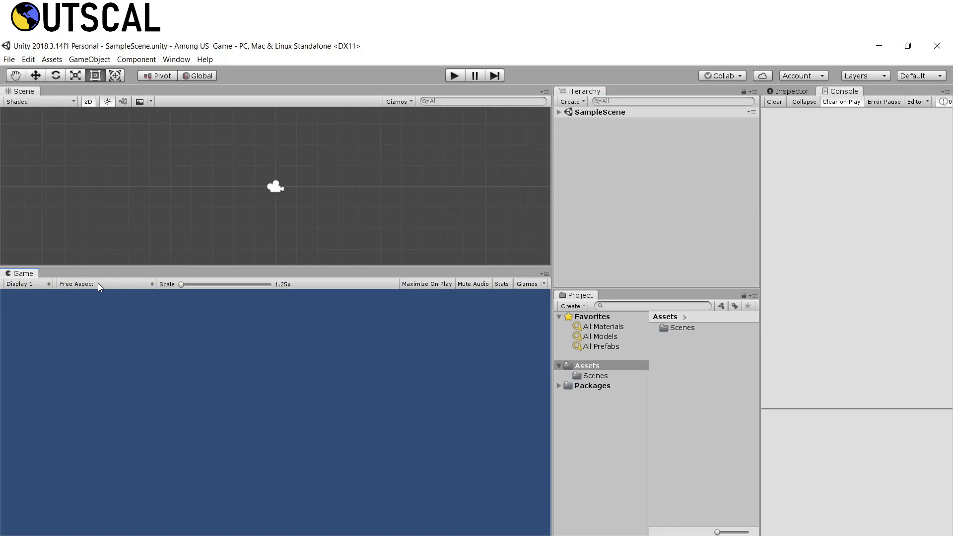
click(98, 284)
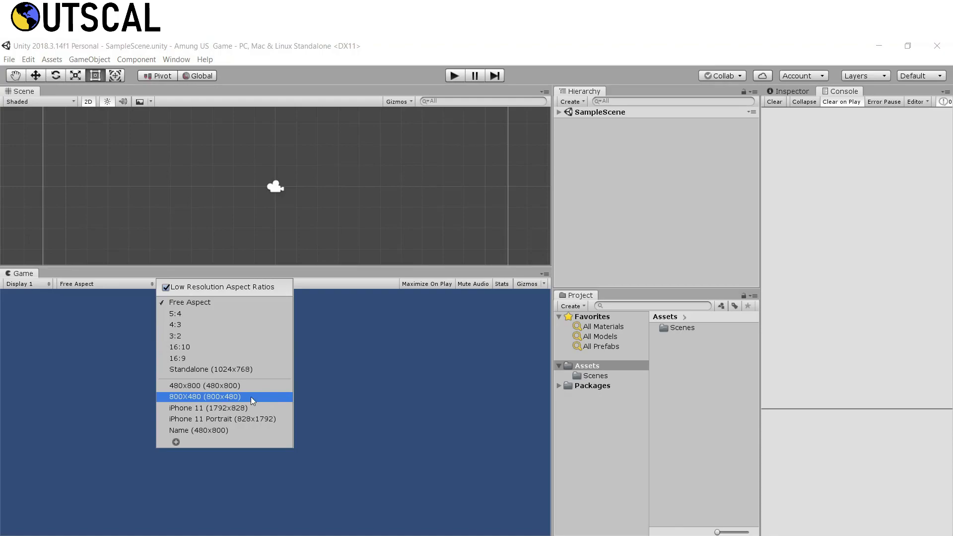
click(235, 399)
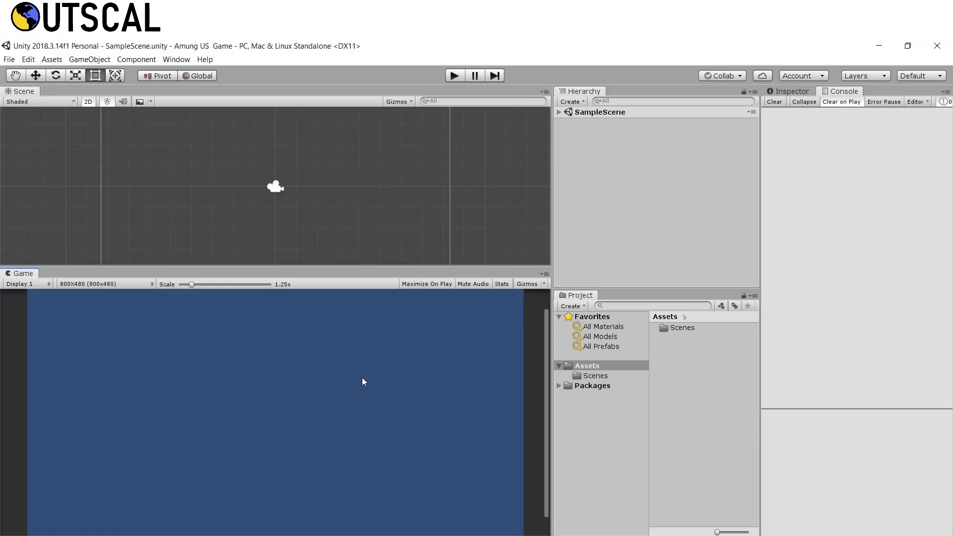
drag(331, 273, 327, 245)
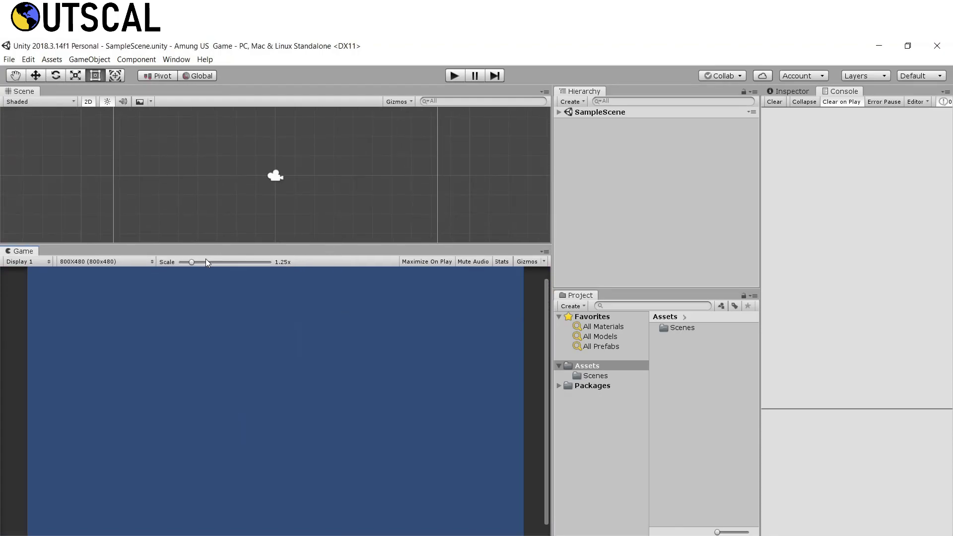
click(122, 263)
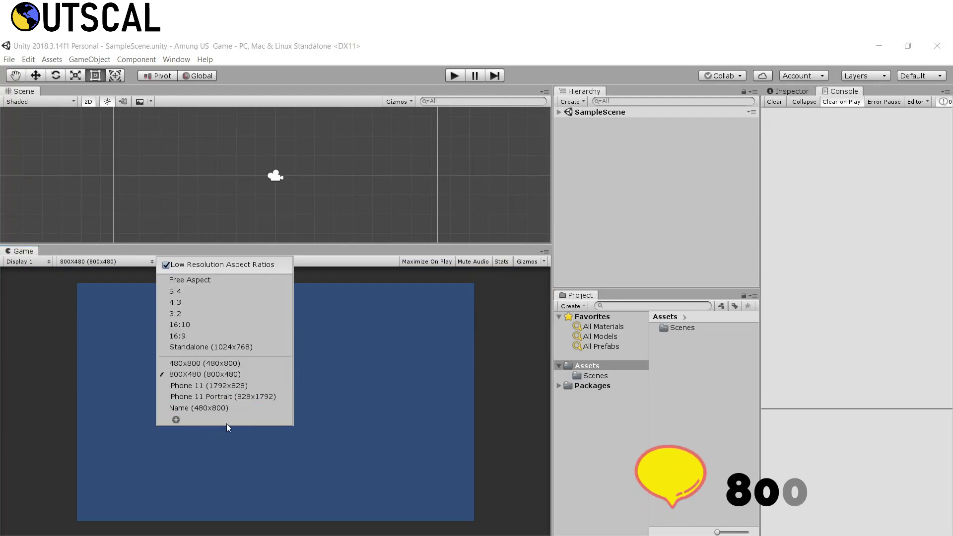
click(176, 419)
click(280, 438)
text(800)
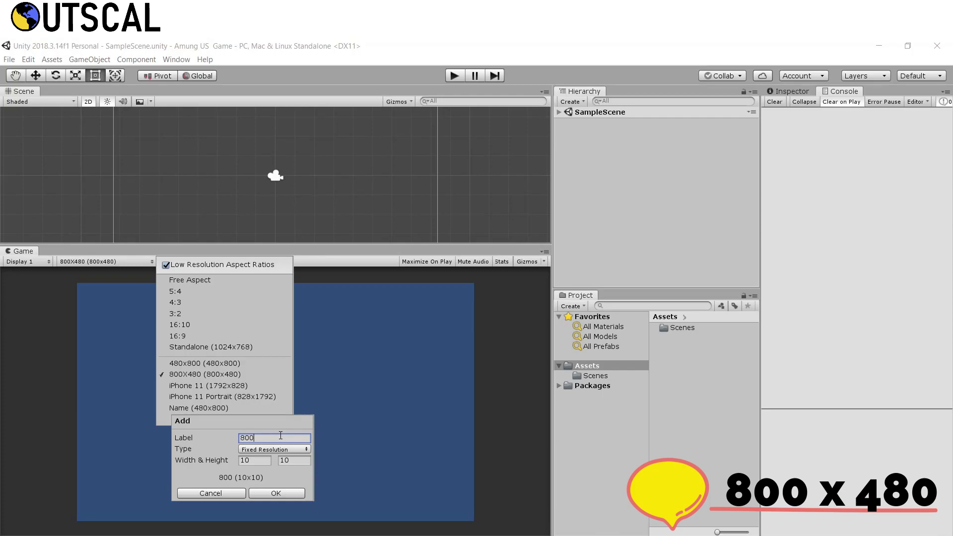
text( * 4480)
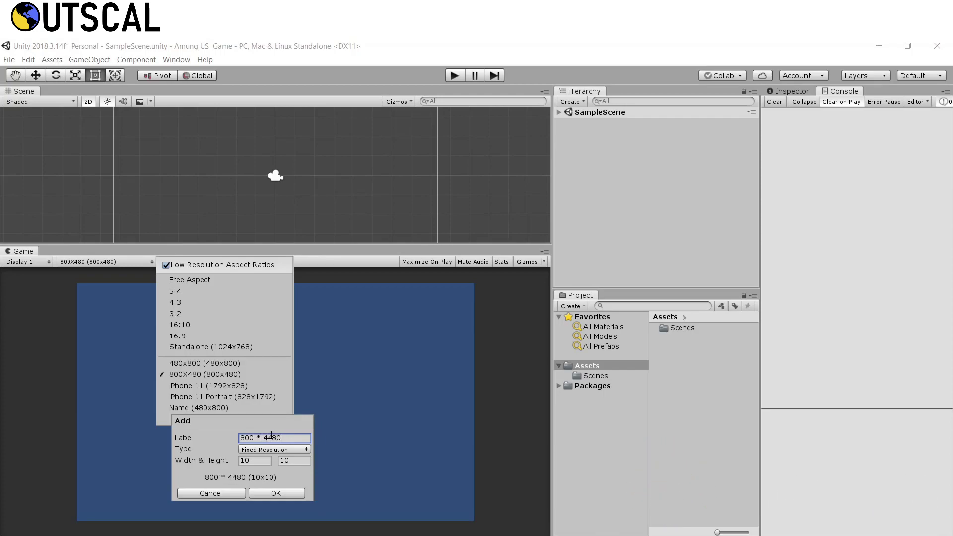
key(BackSpace)
key(BackSpace)
key(BackSpace)
text(80)
key(Tab)
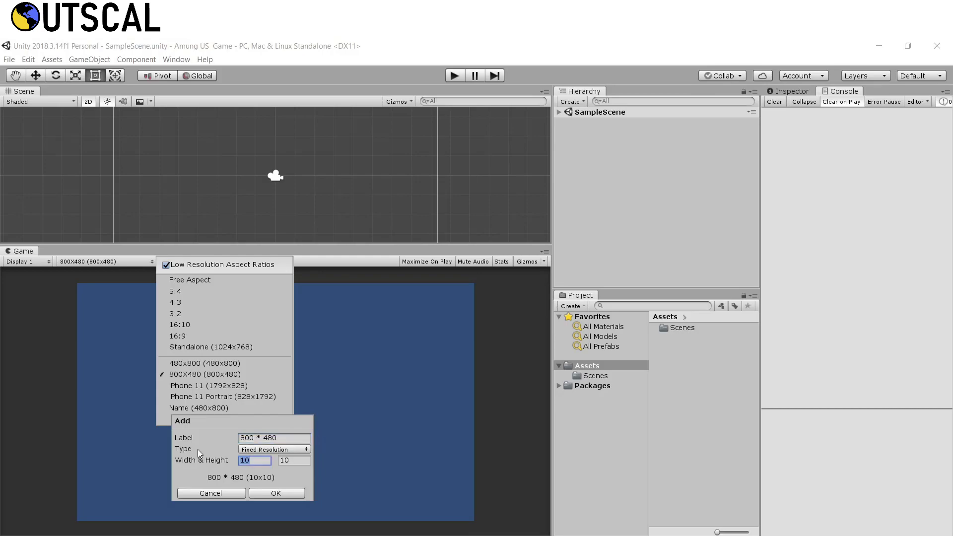
text(800)
key(Tab)
text(480)
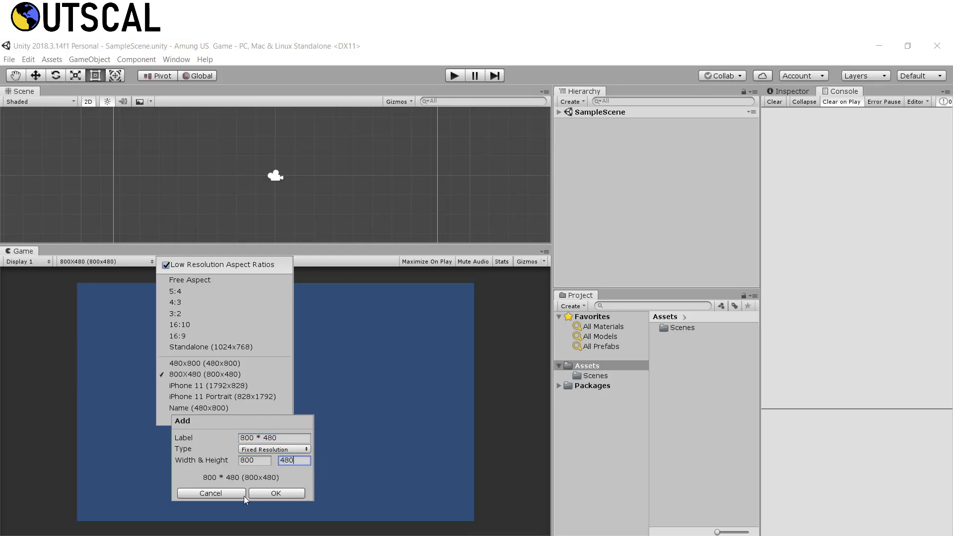
click(217, 494)
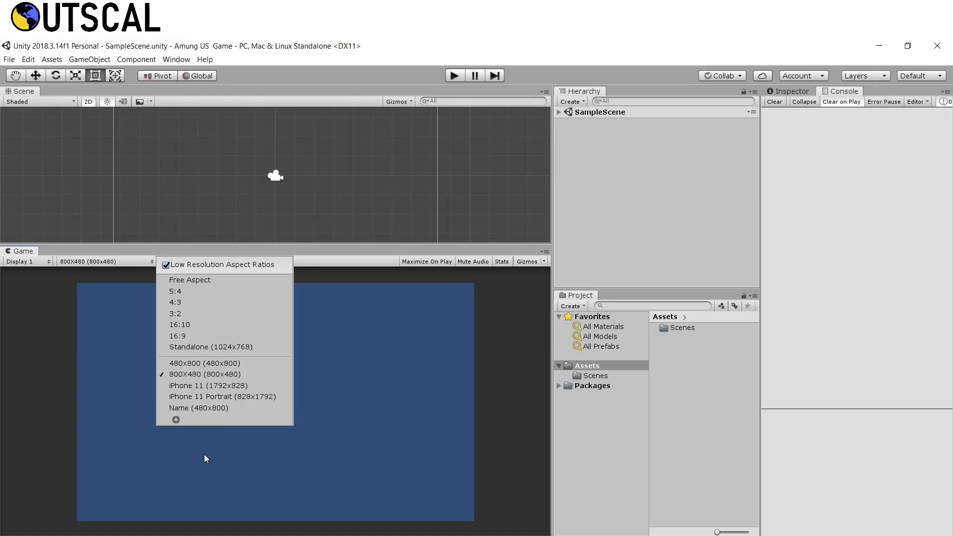
click(111, 247)
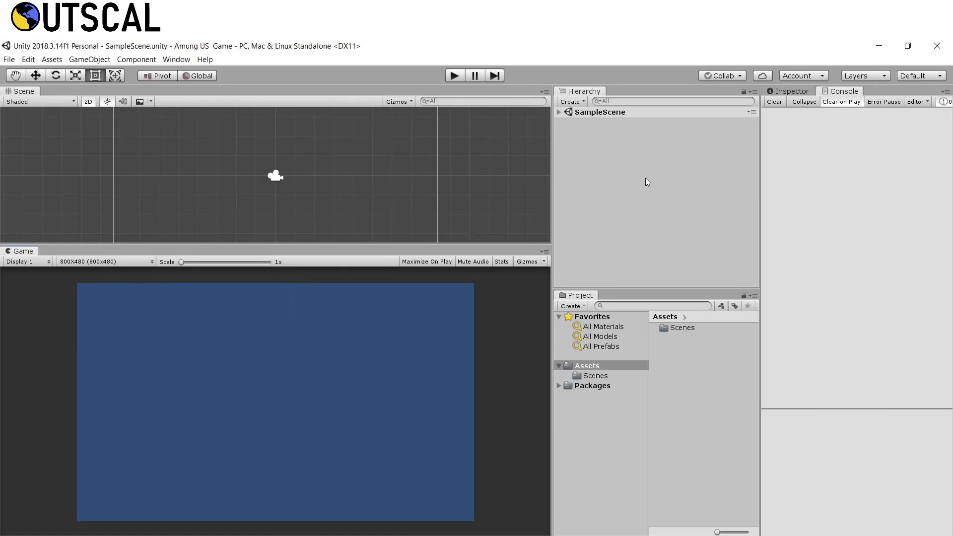
click(560, 112)
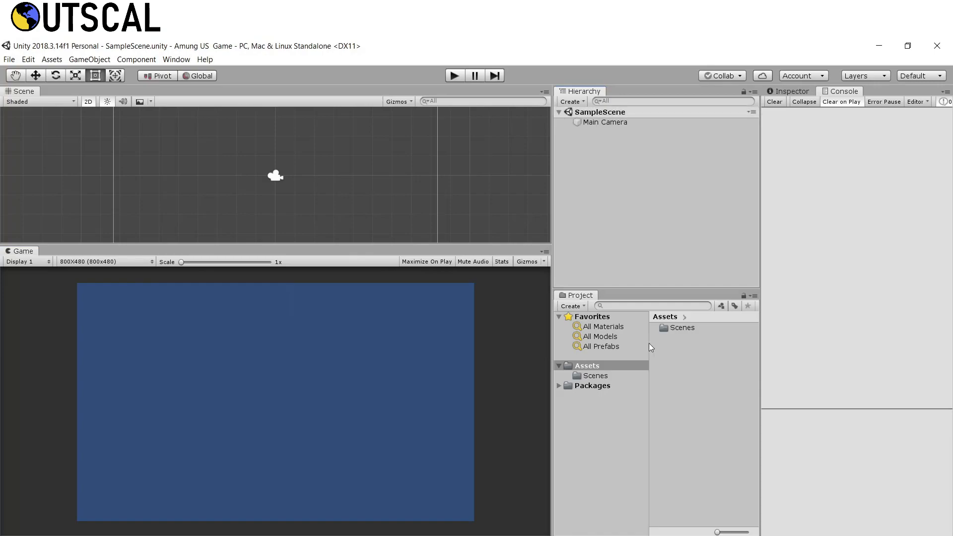
- Rename the Scenes folder to AmongUs
click(593, 375)
drag(553, 356, 504, 358)
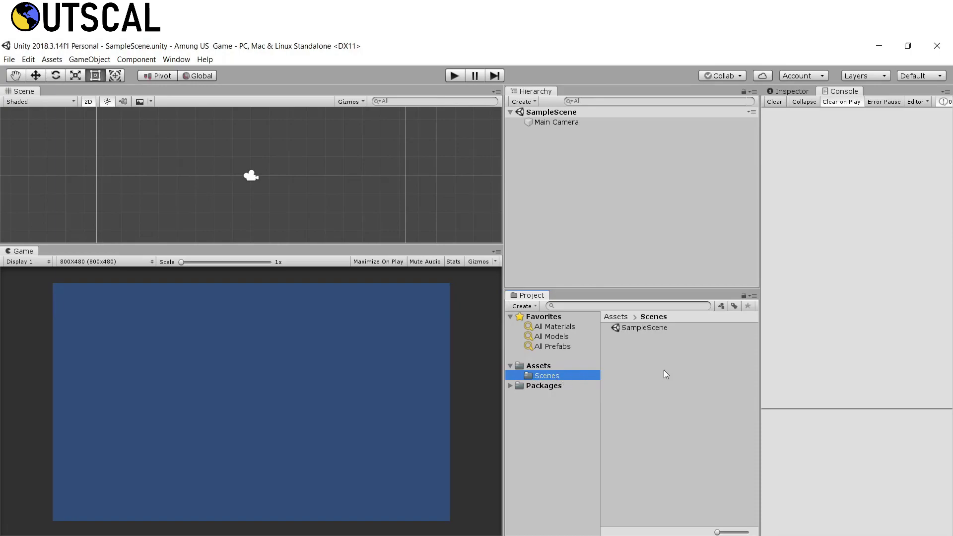
key(F2)
text(Among)
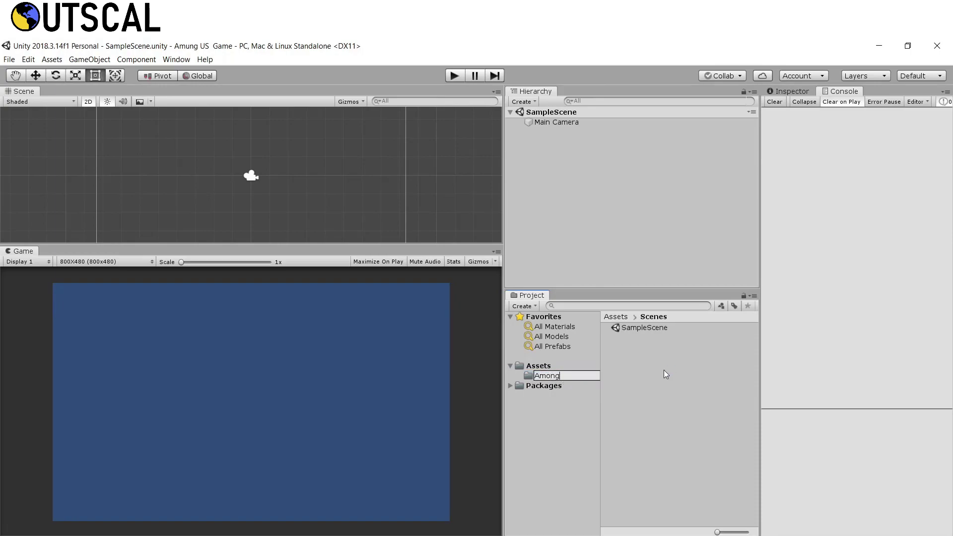
text(Us)
key(Return)
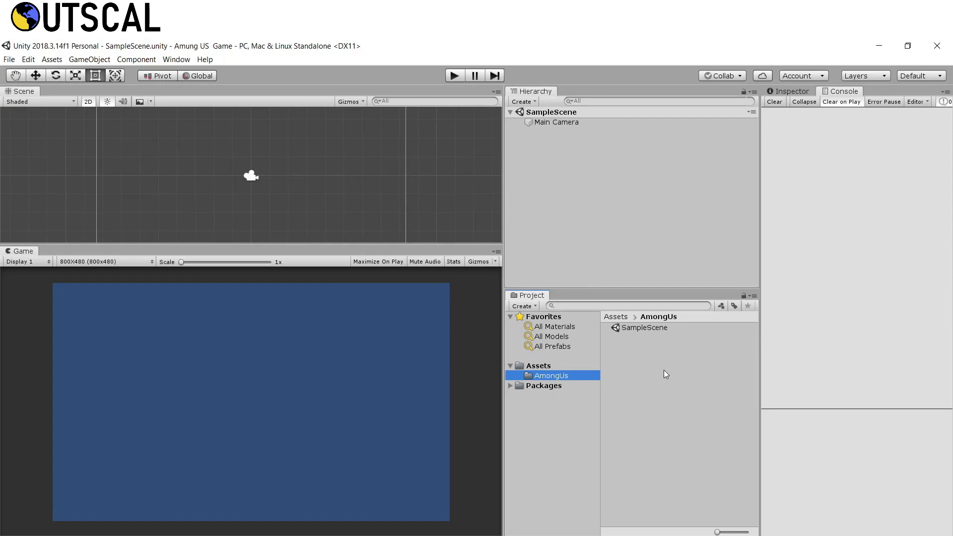
- Rename SampleScene to GameScene and open the AmongUsPart1Assets package from File Explorer
click(659, 331)
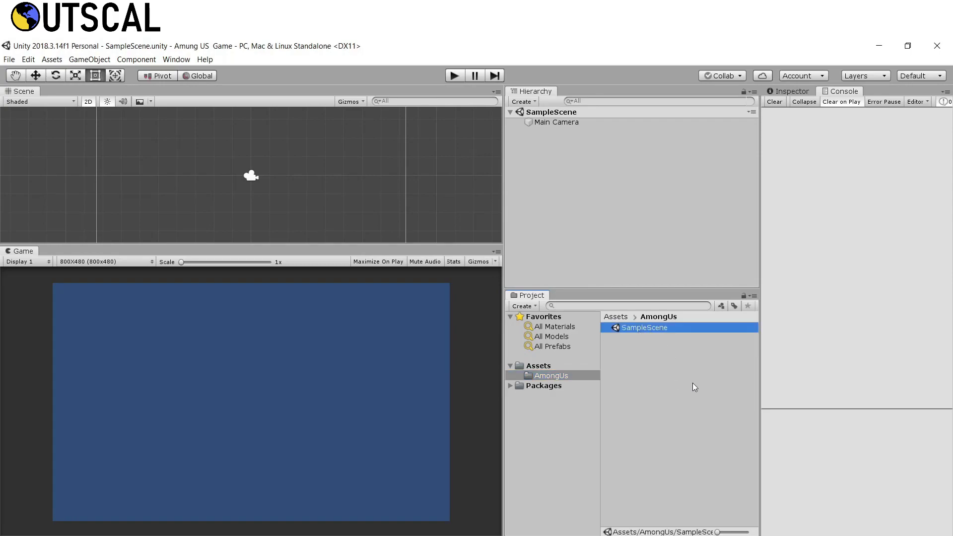
key(F2)
text(GameScene)
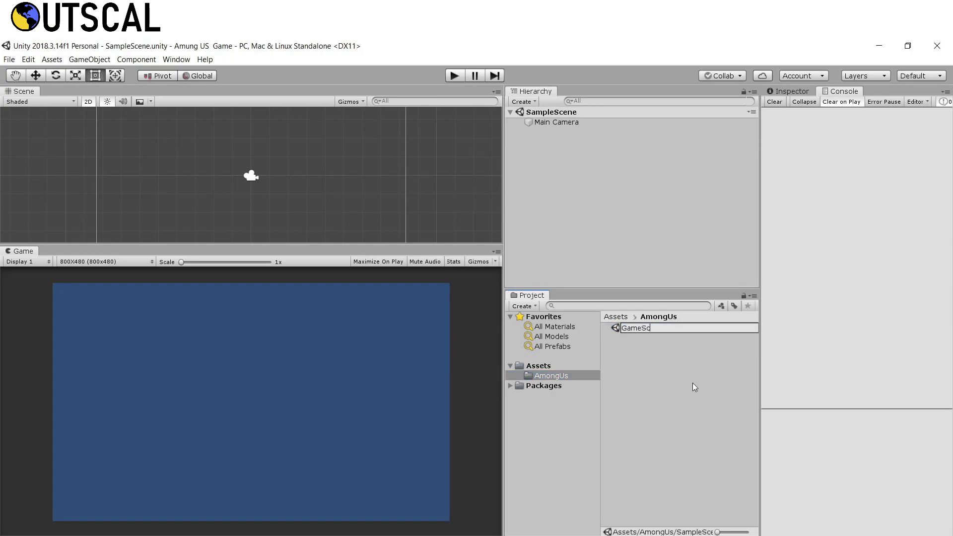
key(Return)
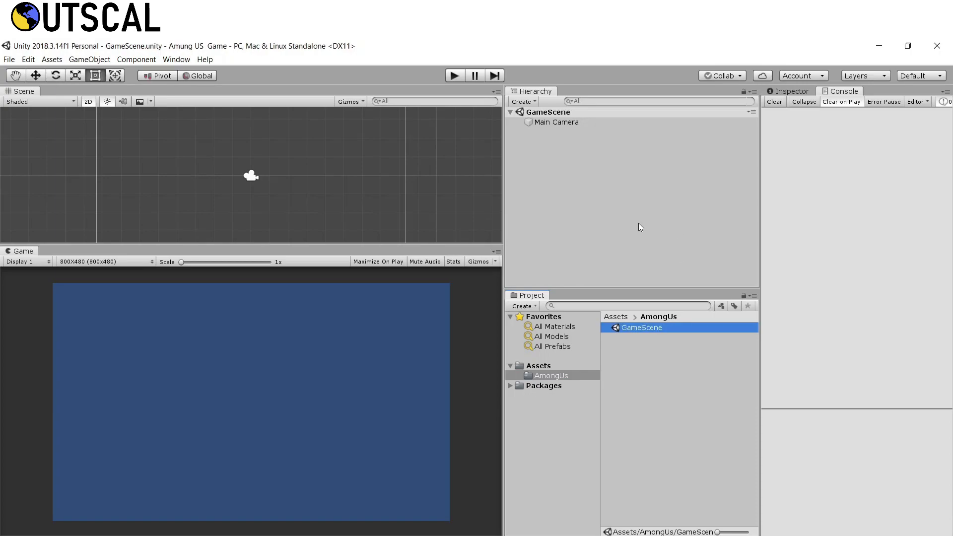
click(631, 366)
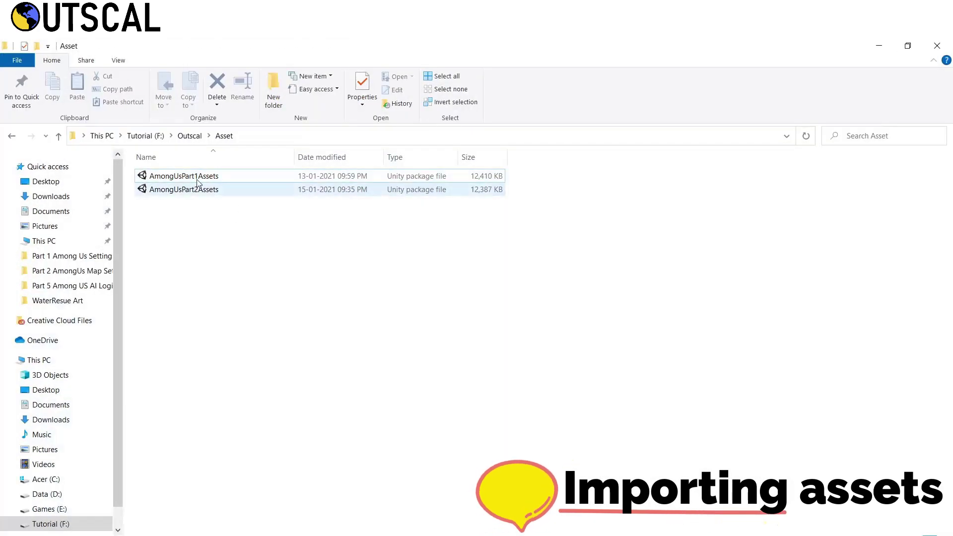
double_click(201, 179)
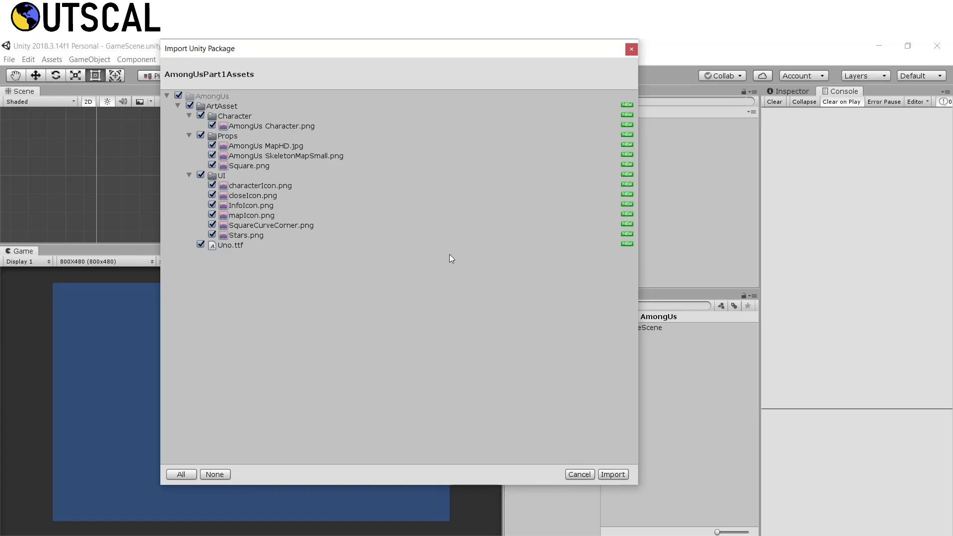
- Import all AmongUsPart1Assets items, from the Character, Props and UI art to Uno.ttf
click(614, 474)
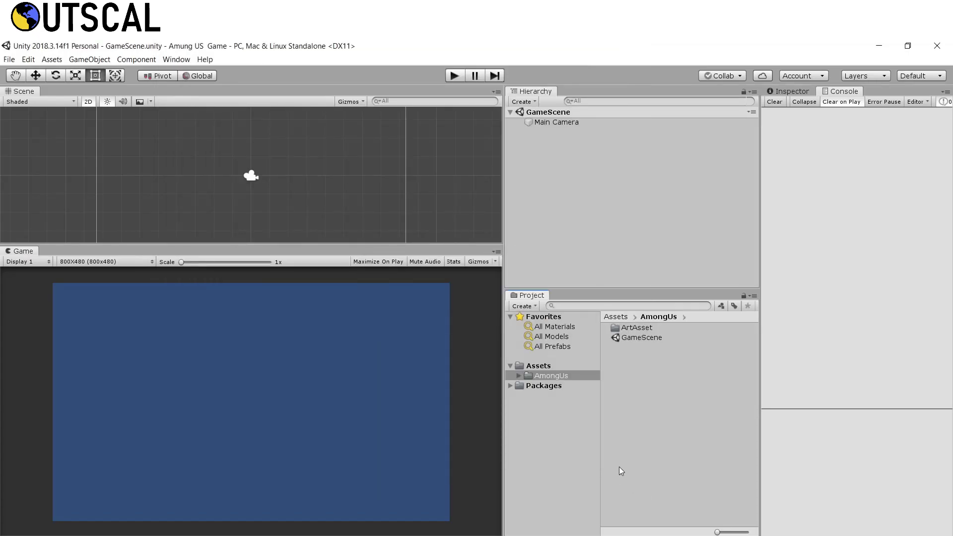
- Expand AmongUs > ArtAsset and browse the Character and Props folders
click(514, 380)
key(Right)
click(558, 386)
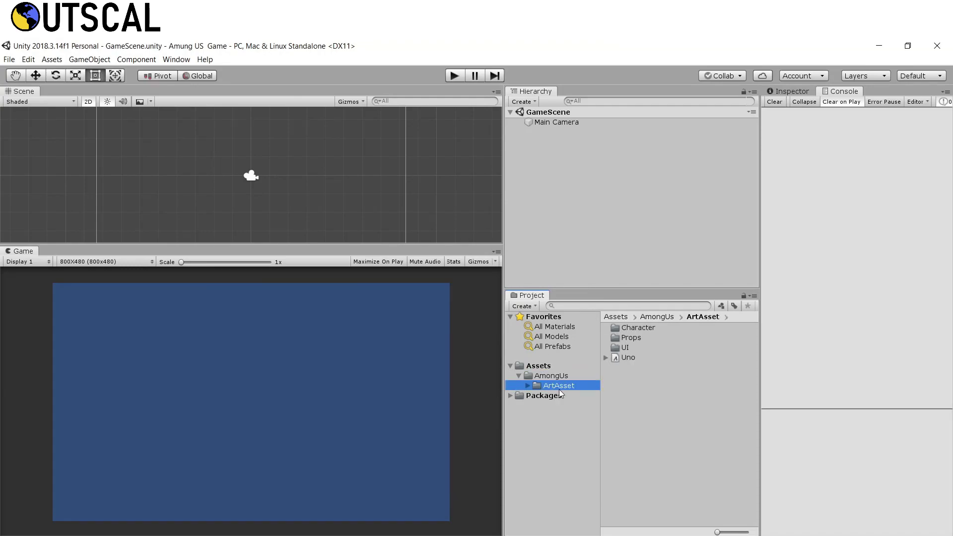
click(527, 386)
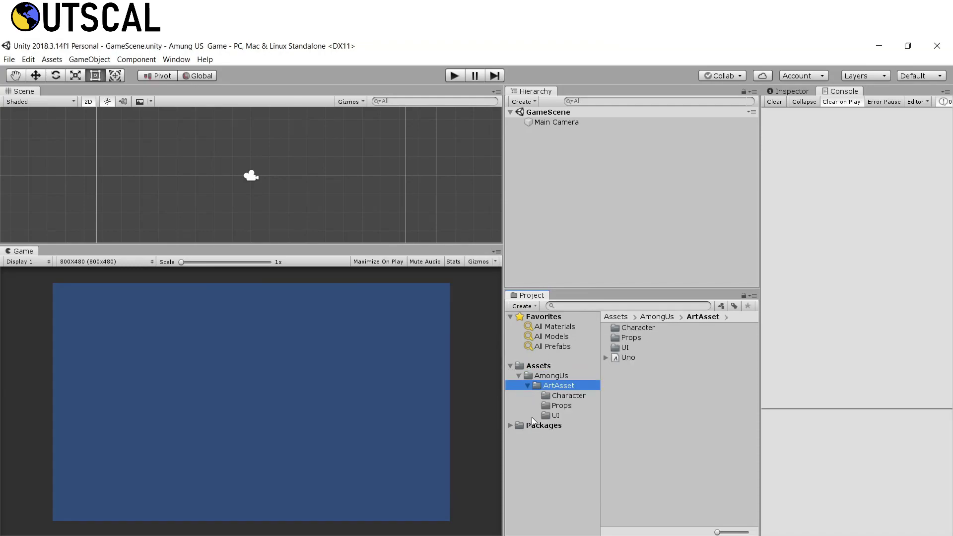
click(567, 396)
click(567, 405)
- Check the MapHD, SkeletonMapSmall and Square sprites, view the UI icons, then select Main Camera
click(636, 329)
click(644, 338)
click(652, 331)
click(644, 347)
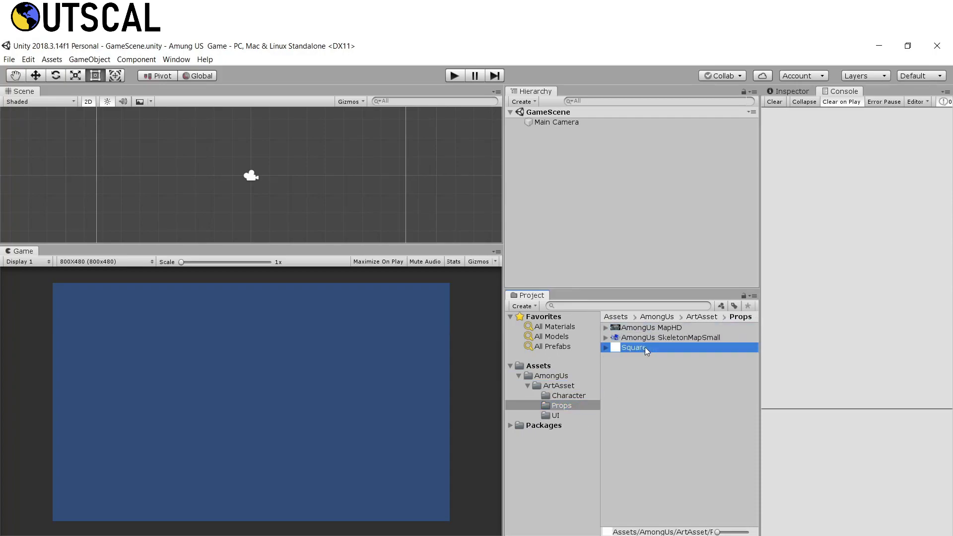
click(564, 424)
click(566, 416)
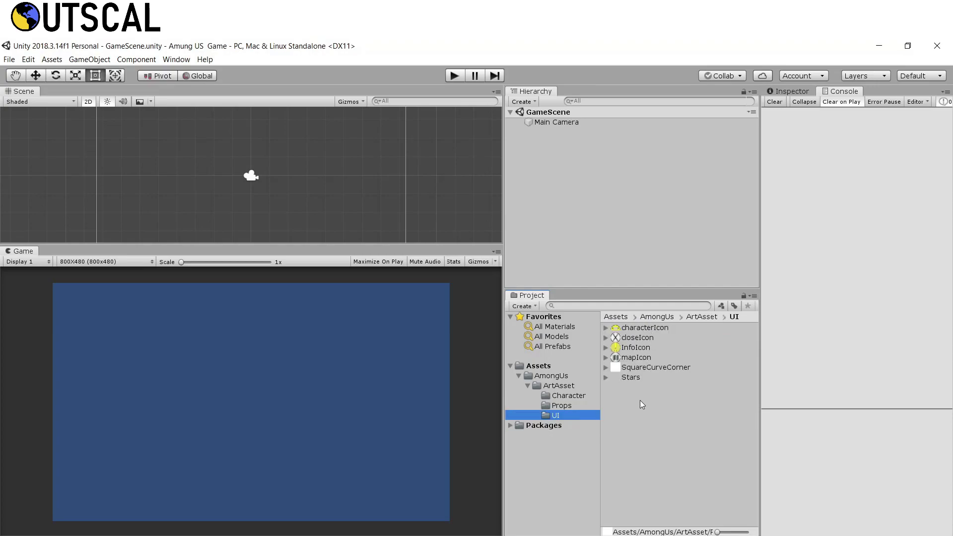
click(528, 386)
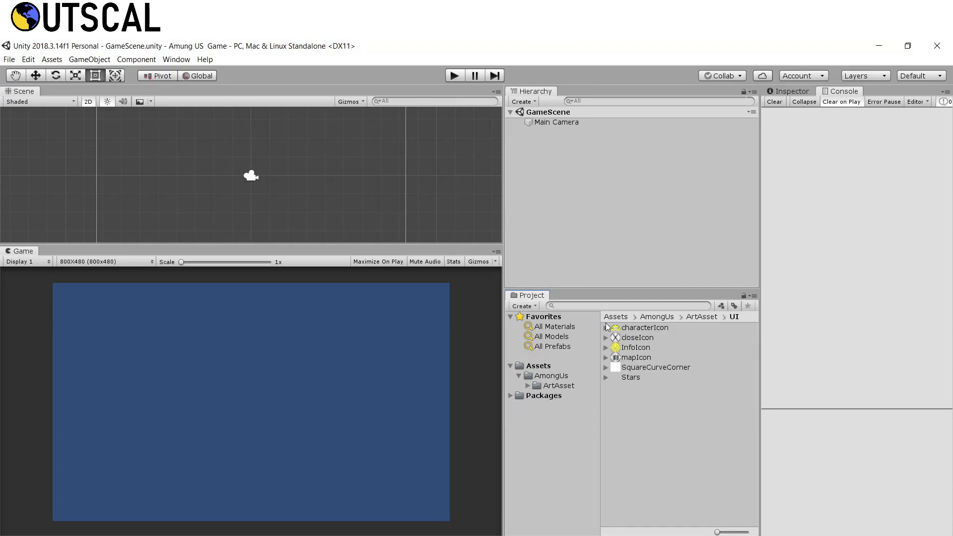
click(558, 123)
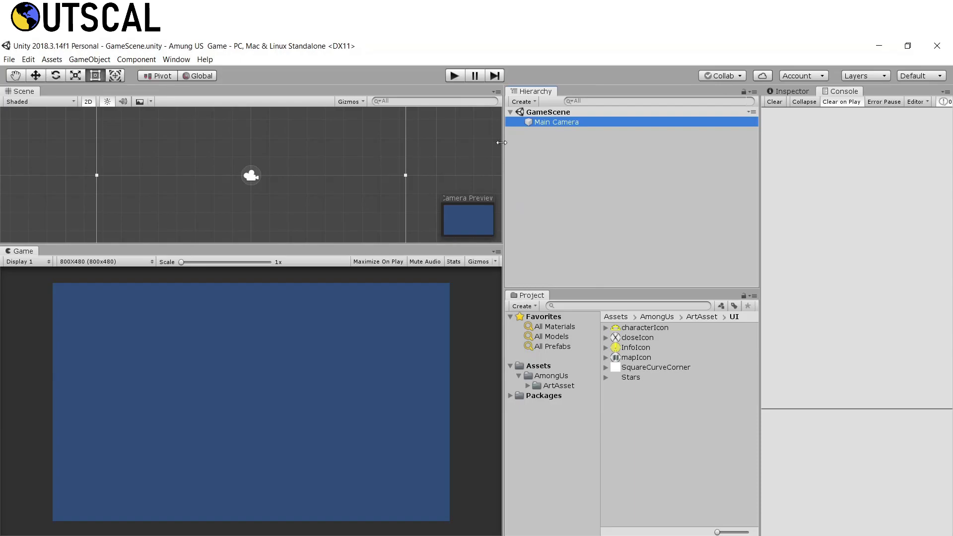
- Show the Main Camera in a widened Inspector and open its Background colour picker, currently 314D79
scroll(296, 167, down, 3)
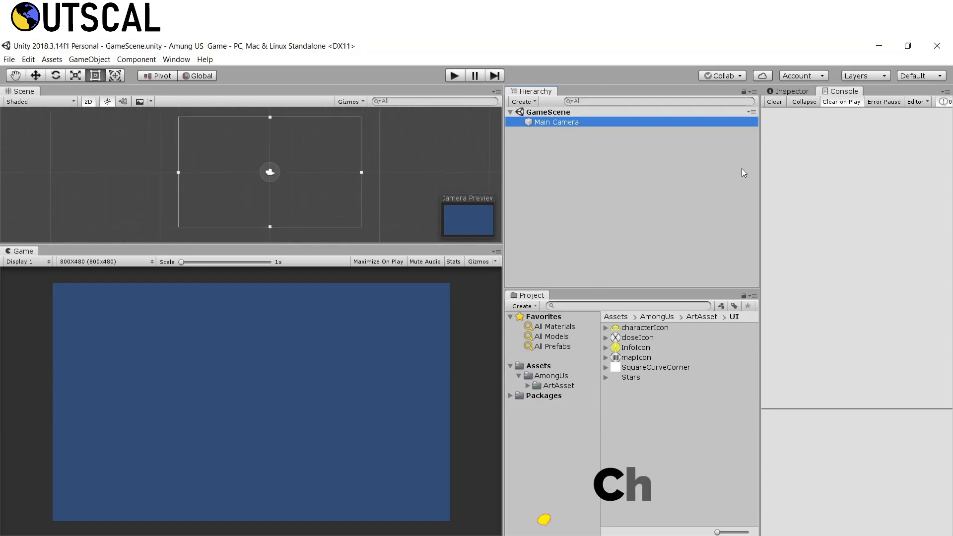
click(792, 94)
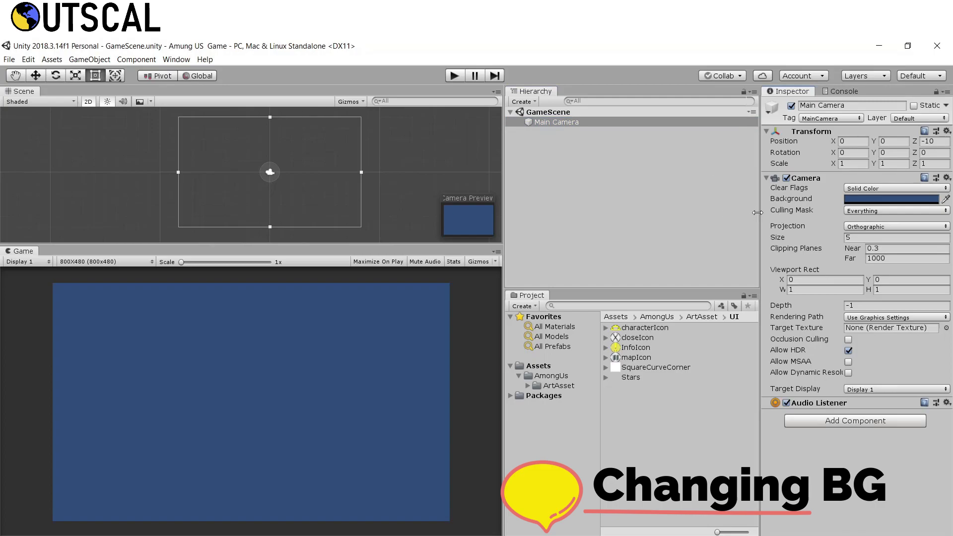
drag(757, 212, 722, 213)
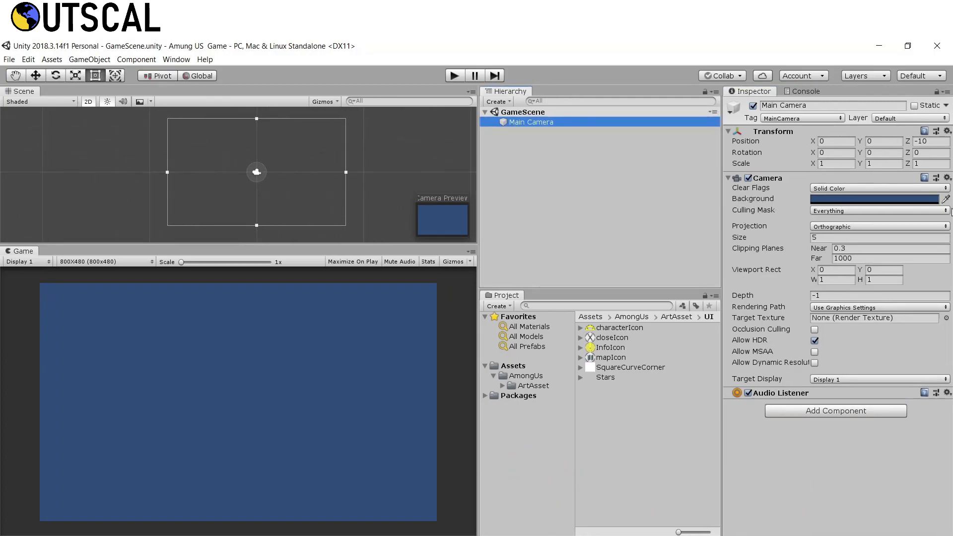
click(888, 200)
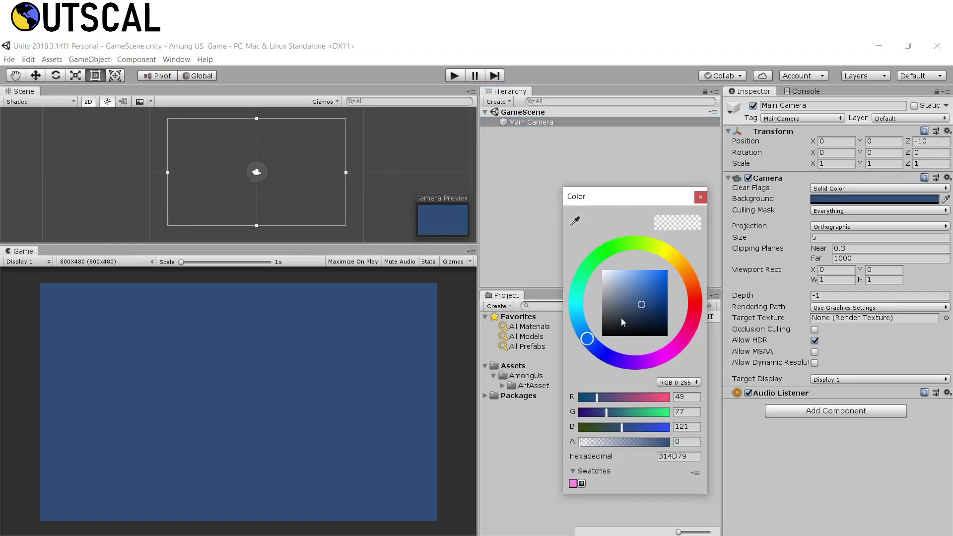
- Set the camera Background colour to dark grey 2F3235 (R 47, G 50, B 53)
drag(614, 323, 612, 321)
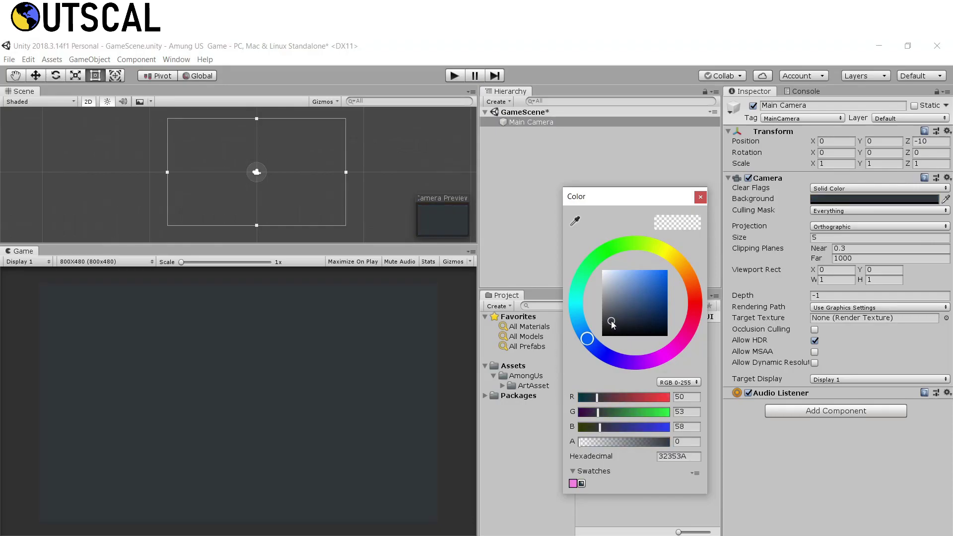
drag(613, 324, 612, 322)
click(700, 197)
- Save GameScene and drag AmongUs MapHD from ArtAsset/Props into the Hierarchy
click(590, 211)
key(ctrl+s)
click(524, 387)
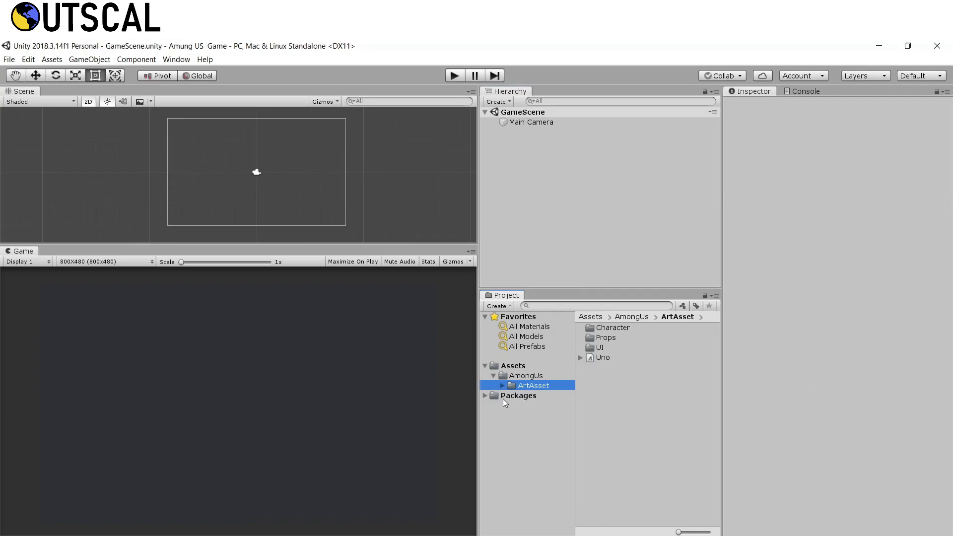
click(502, 385)
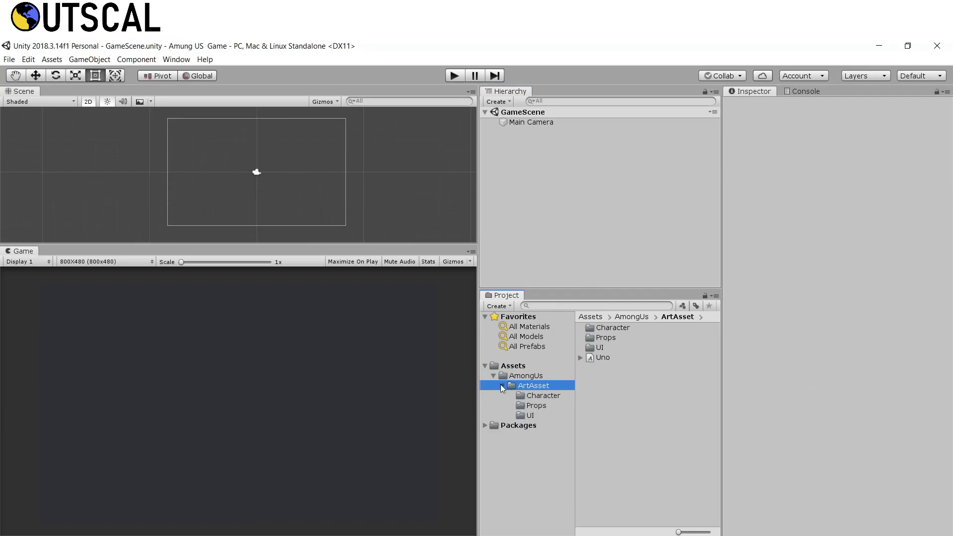
click(536, 406)
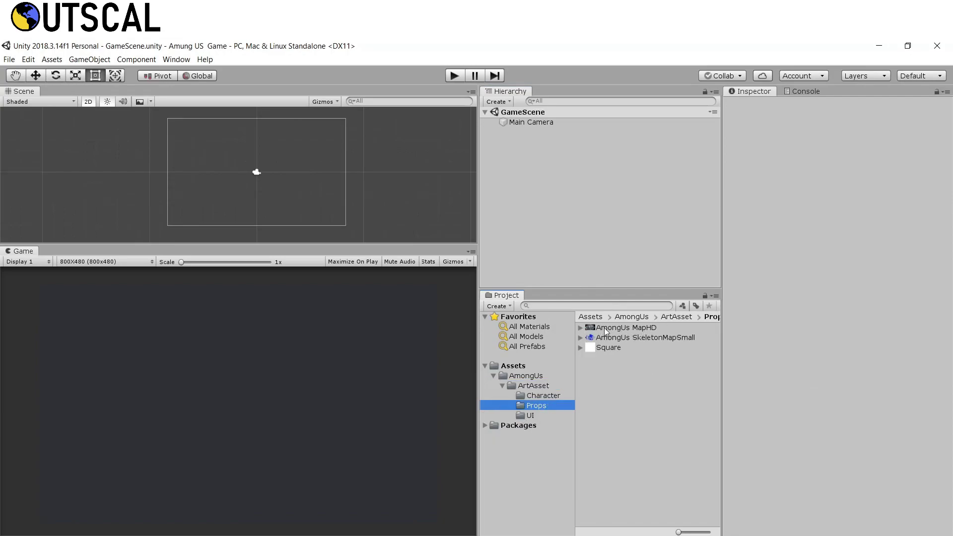
drag(601, 328, 586, 236)
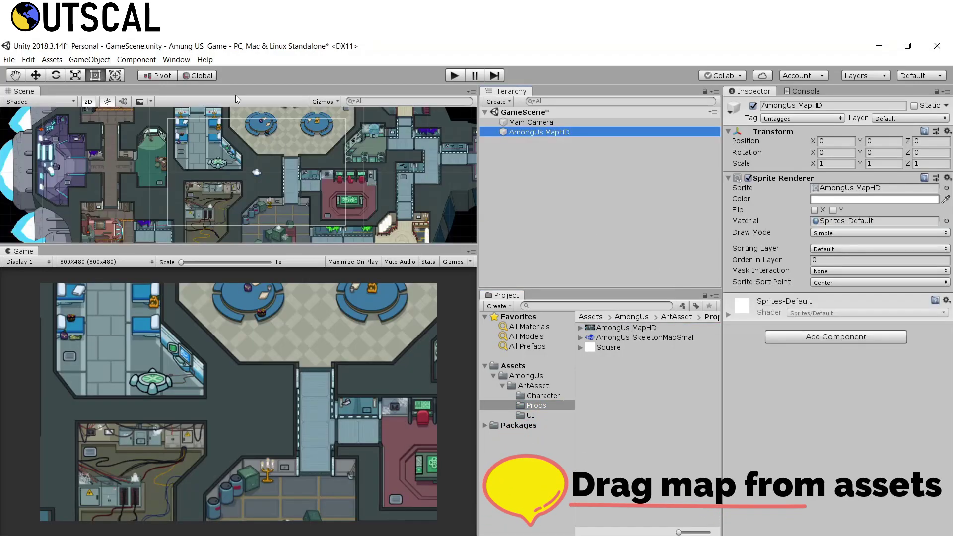
- Give the Scene view more height to frame the placed map
scroll(253, 209, down, 8)
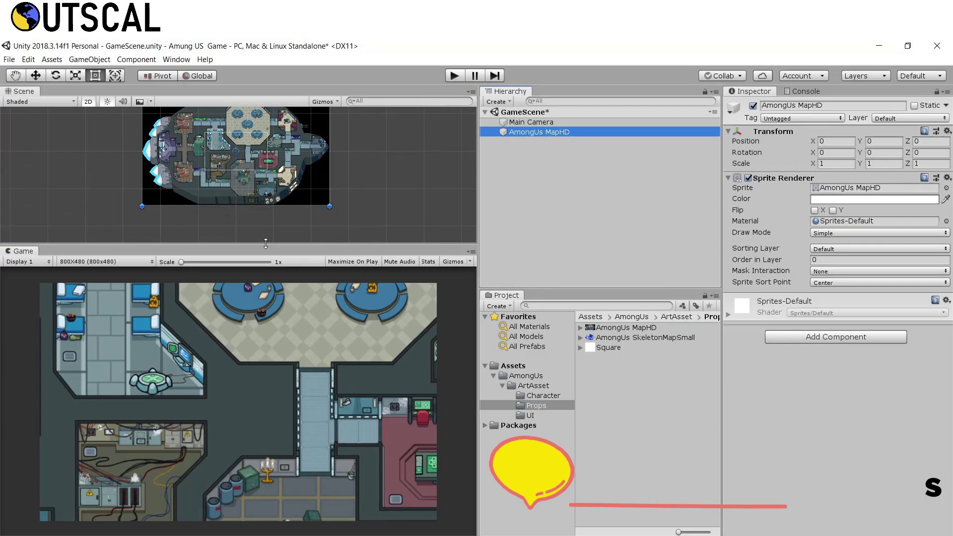
drag(265, 243, 268, 322)
scroll(317, 182, down, 4)
scroll(304, 185, up, 4)
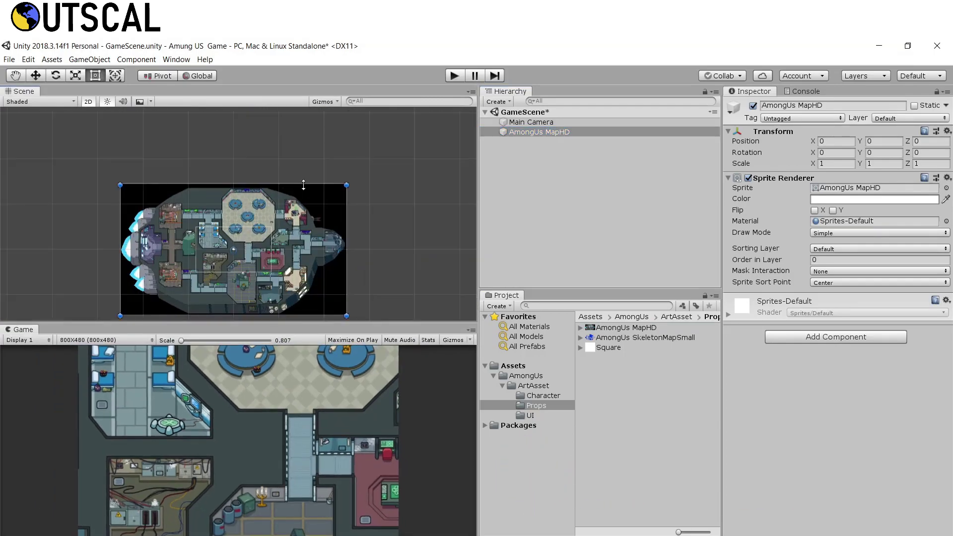
scroll(231, 300, up, 3)
click(539, 397)
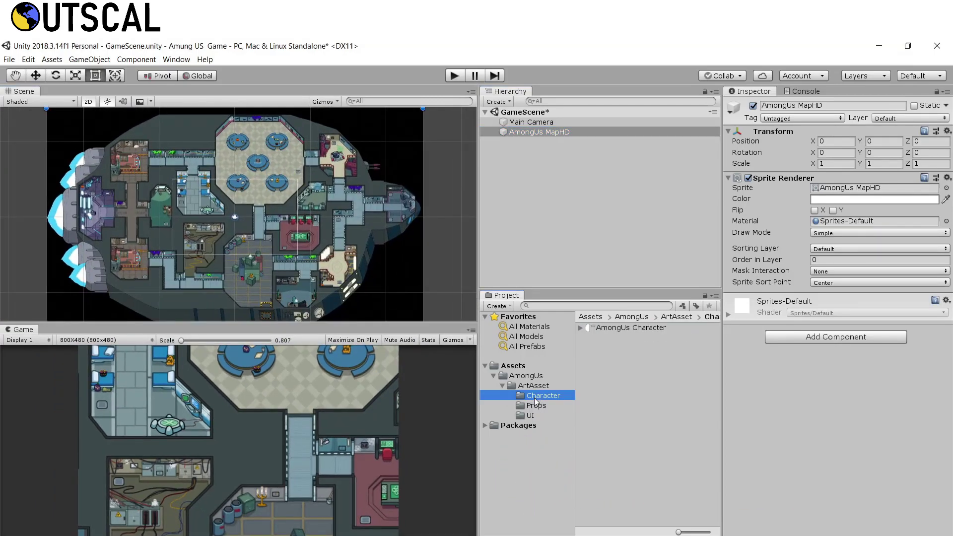
- Expand the AmongUs Character sheet and drag its Character_0 sprite into the Hierarchy
click(580, 328)
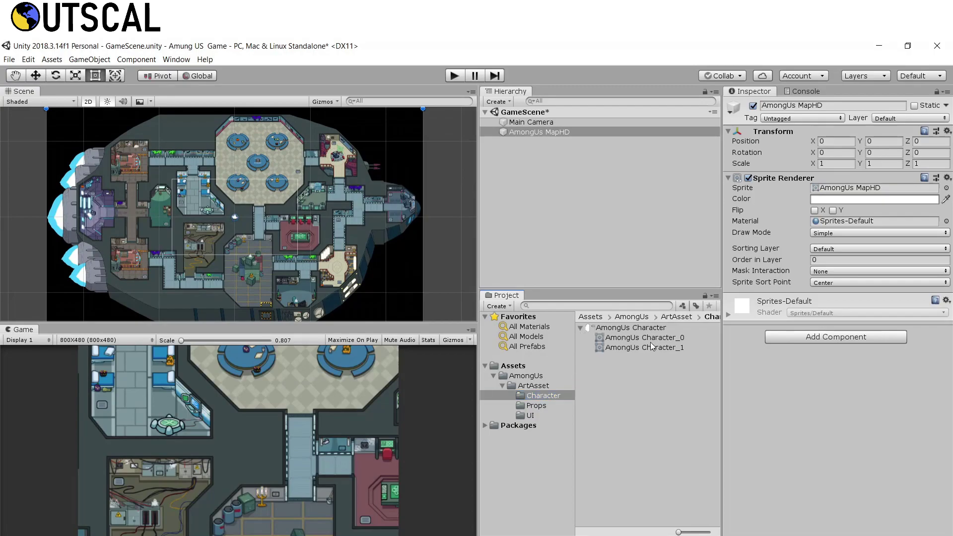
click(635, 338)
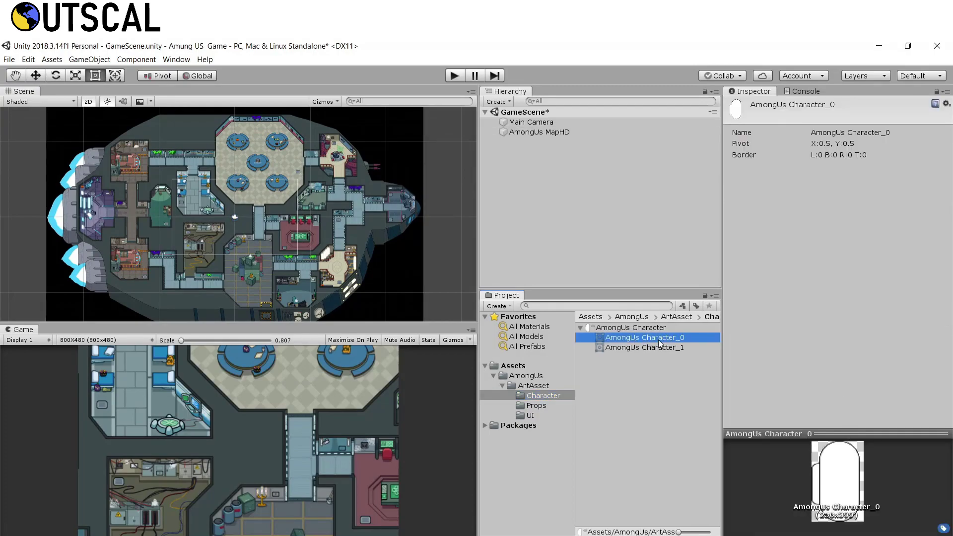
drag(645, 338, 546, 219)
scroll(320, 204, up, 3)
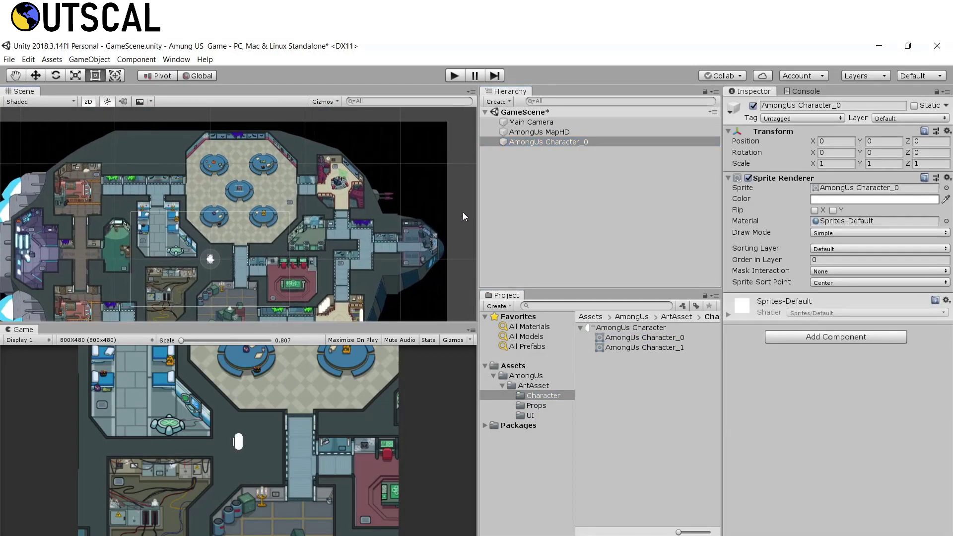
scroll(316, 197, up, 2)
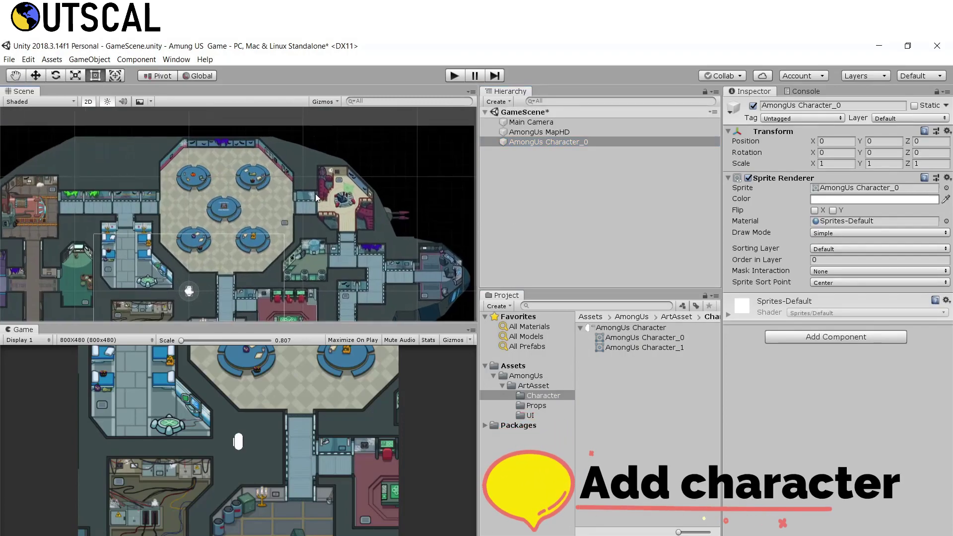
scroll(316, 197, up, 1)
click(522, 112)
- Create an empty GameObject named 'Player' with its Transform reset to 0,0,0
click(498, 102)
click(523, 115)
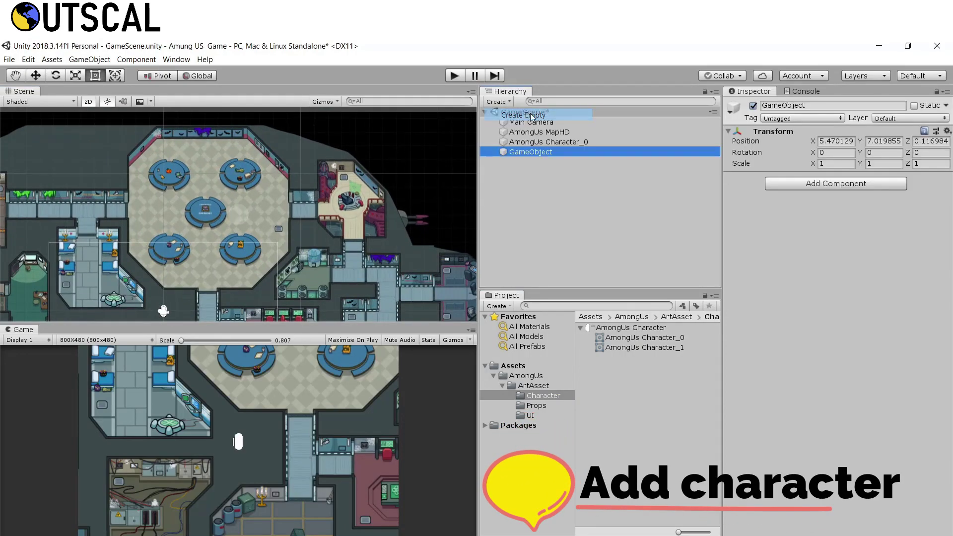
click(946, 131)
click(844, 143)
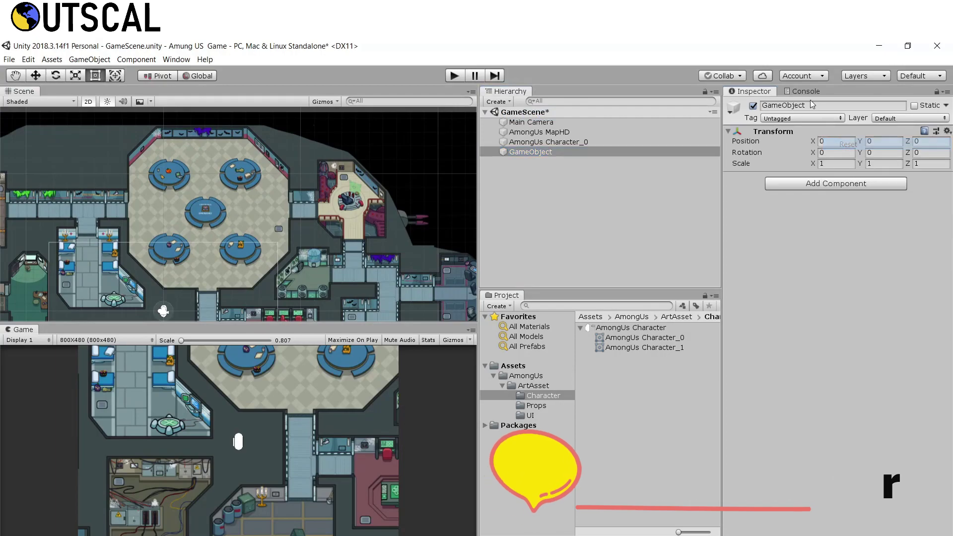
click(812, 104)
text(Player)
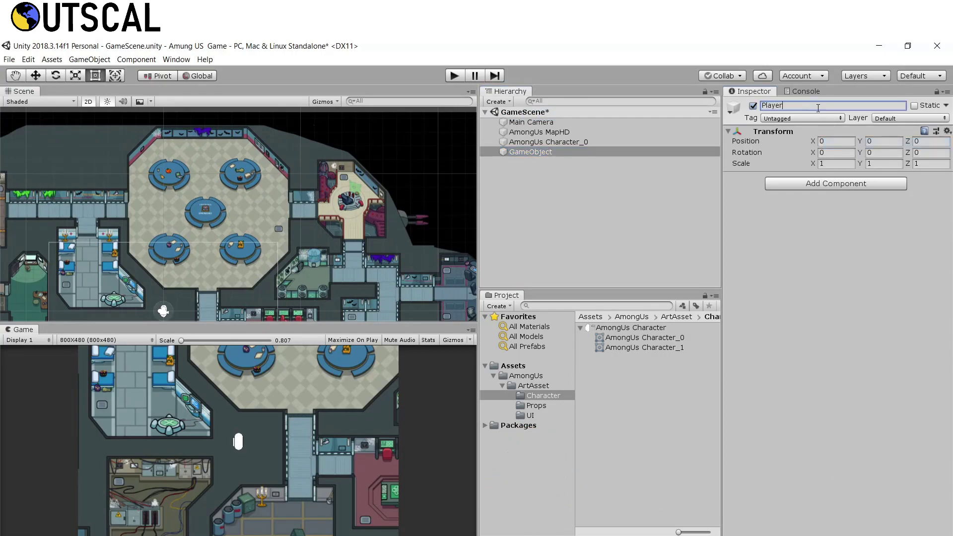
key(Return)
- Nest the AmongUs Character_0 sprite under Player in the Hierarchy
double_click(524, 153)
click(575, 178)
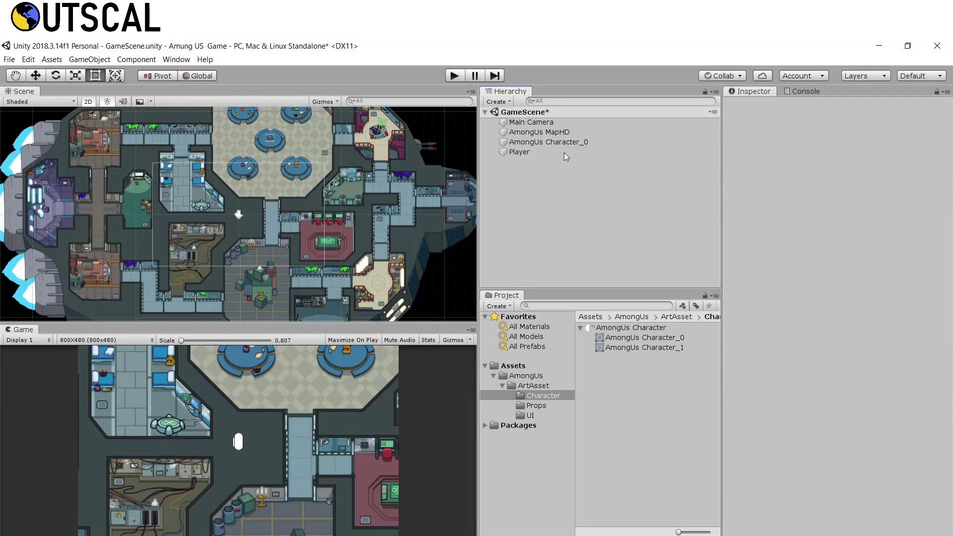
drag(580, 141, 538, 150)
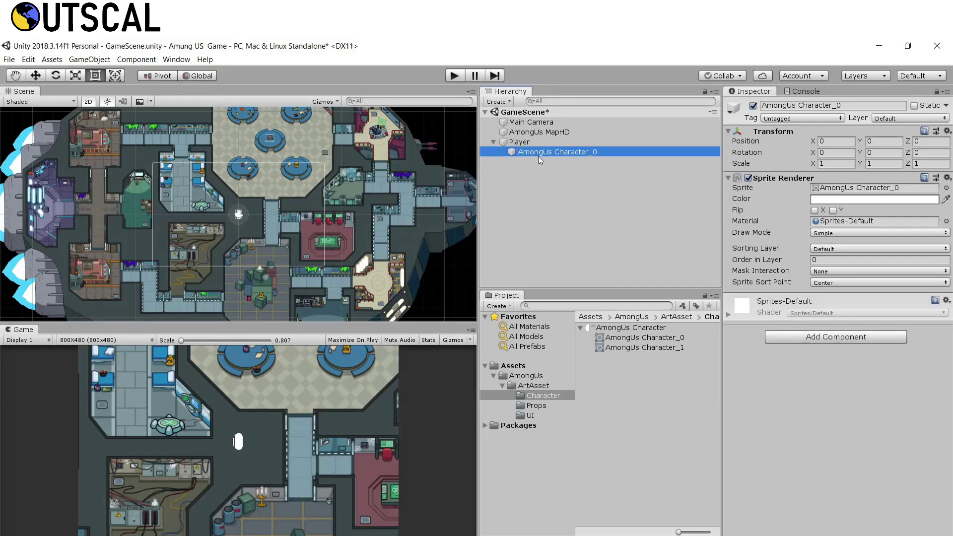